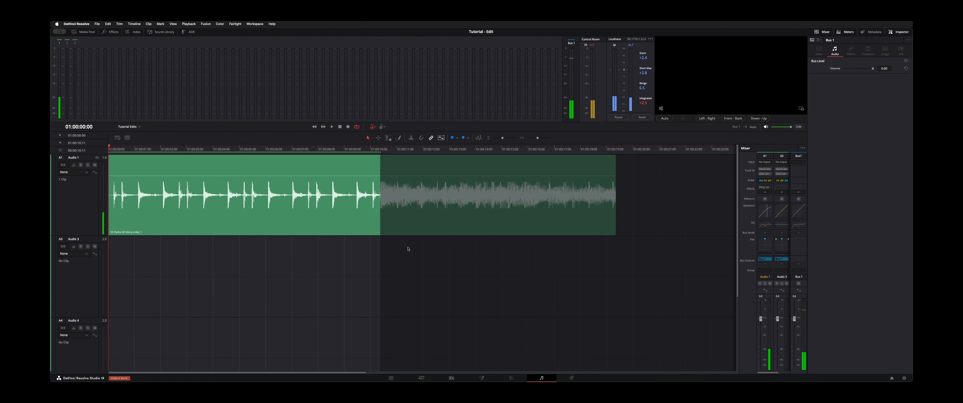
# Open the Dynamics controls for the Audio 1 track and reposition their window.
pyautogui.hscroll(1, 767, 212)
pyautogui.doubleClick(767, 211)
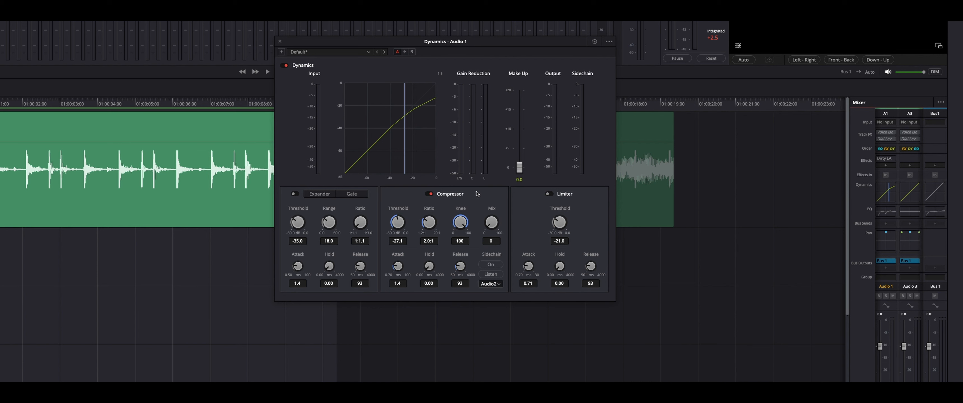
pyautogui.moveTo(454, 40); pyautogui.dragTo(489, 41)
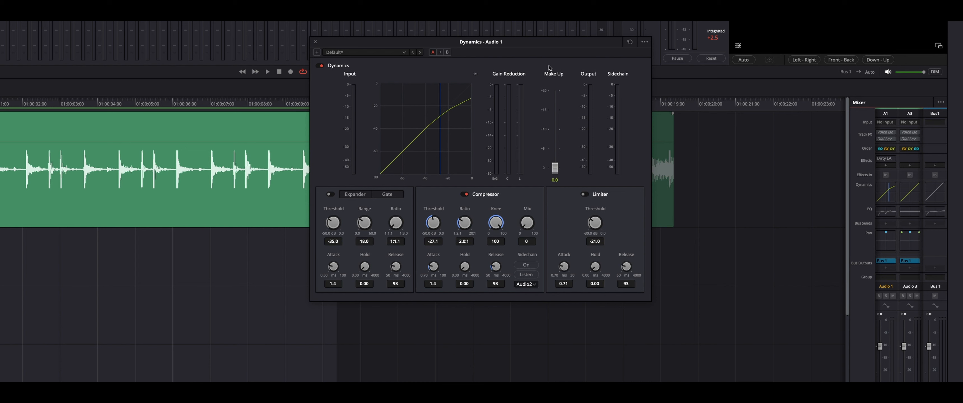
pyautogui.scroll(1, 556, 167)
# Raise the compressor's threshold to 0.0 dB, keeping the make-up gain at 0.0.
pyautogui.moveTo(555, 166); pyautogui.dragTo(557, 193)
pyautogui.moveTo(436, 221); pyautogui.dragTo(486, 87)
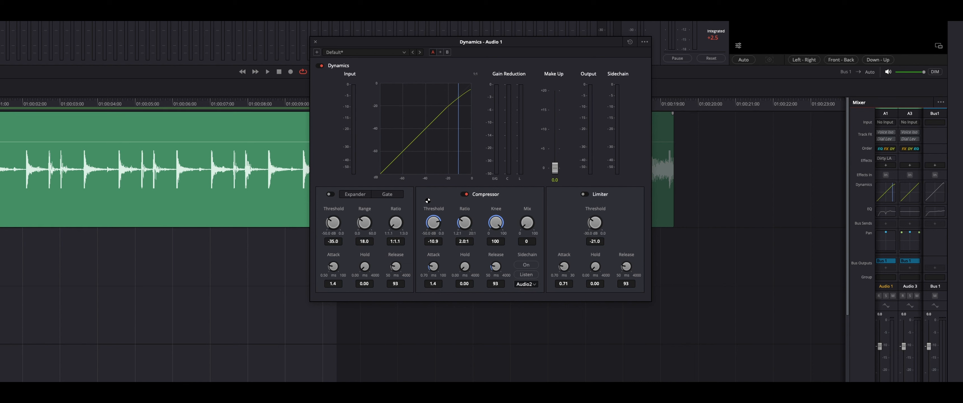
pyautogui.moveTo(428, 201); pyautogui.dragTo(499, 179)
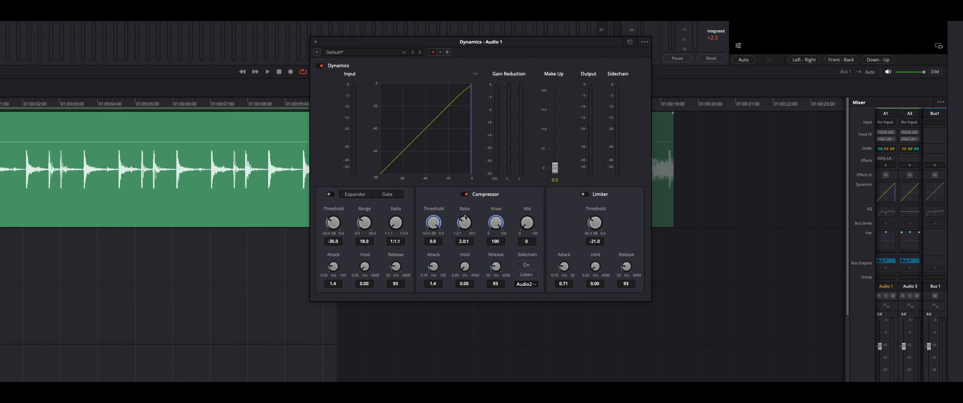
# Try a compressor ratio of 1.2:1 with the threshold at -14.8 dB, and restore the ratio to 2.0:1.
pyautogui.moveTo(466, 217); pyautogui.dragTo(375, 272)
pyautogui.moveTo(472, 104); pyautogui.dragTo(455, 104)
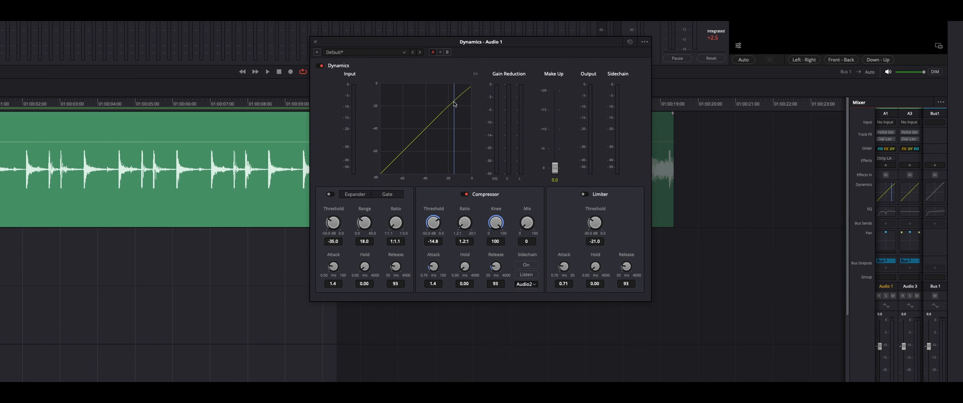
pyautogui.moveTo(465, 222); pyautogui.dragTo(492, 157)
# Try the compressor's mix at 100 and return it to 0.
pyautogui.moveTo(527, 223); pyautogui.dragTo(761, 93)
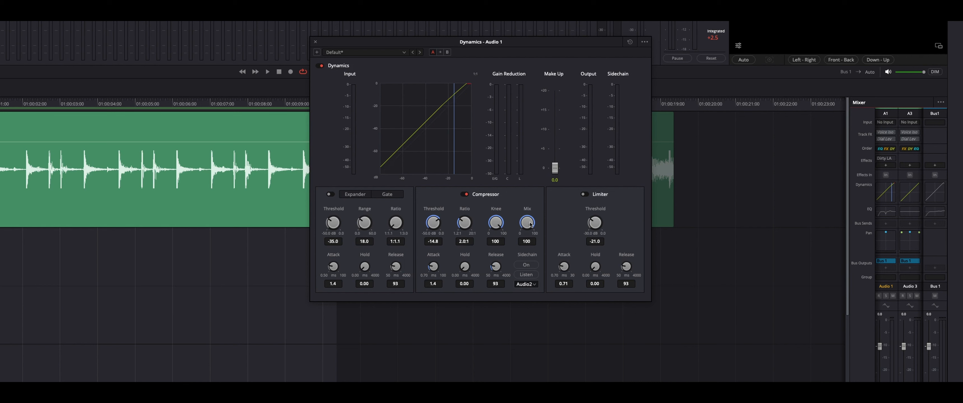
pyautogui.moveTo(531, 223); pyautogui.dragTo(530, 262)
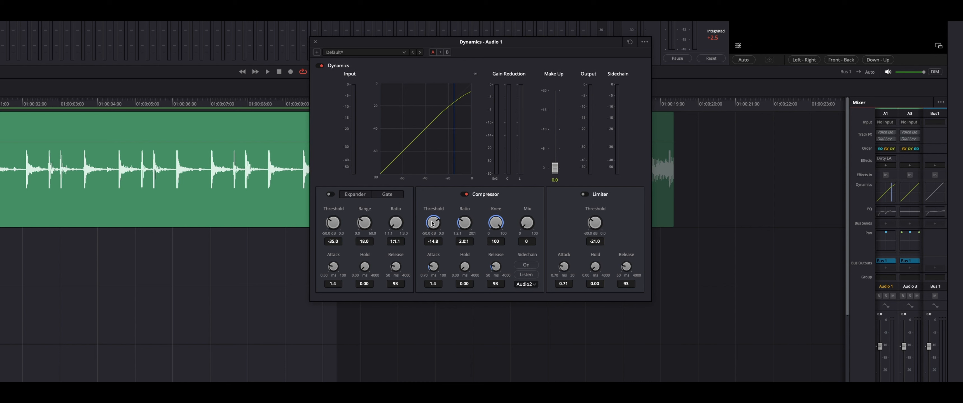
# Raise the compressor's threshold to 0.0 dB, and lower it to -19.8 dB while the Audio 1 clip plays.
pyautogui.moveTo(433, 223); pyautogui.dragTo(554, 144)
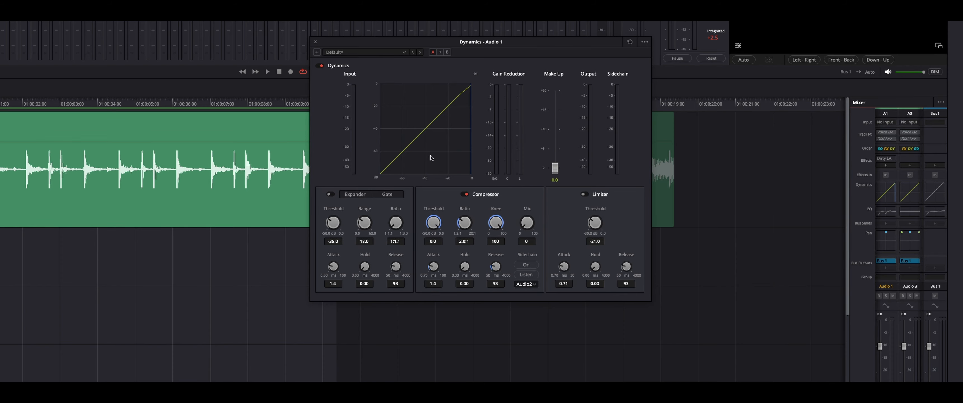
pyautogui.press('space')
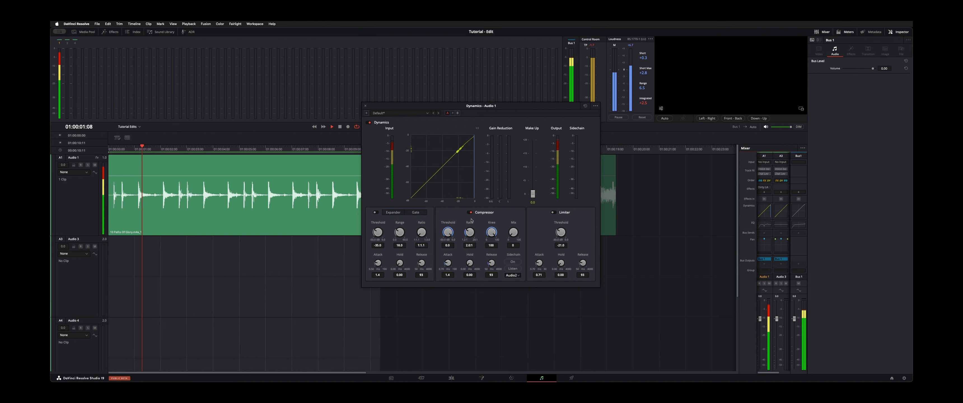
pyautogui.moveTo(448, 232); pyautogui.dragTo(409, 259)
pyautogui.press('space')
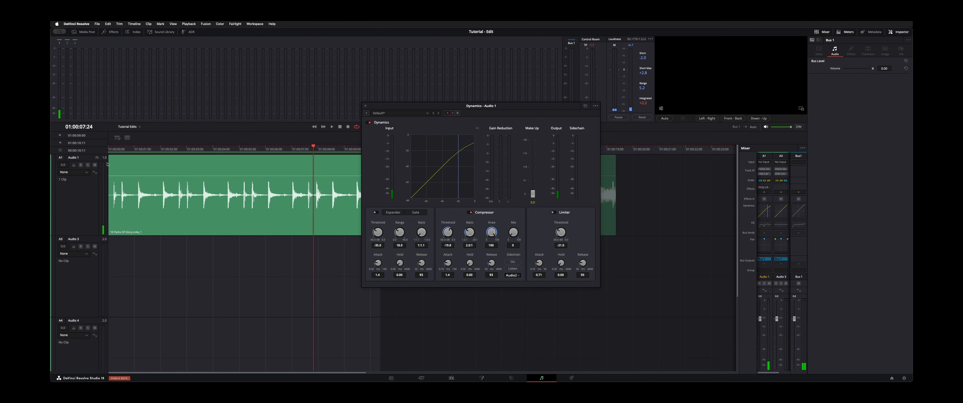
# Play sections of the Audio 1 clip from the start to check the compressor's gain reduction.
pyautogui.press('Home')
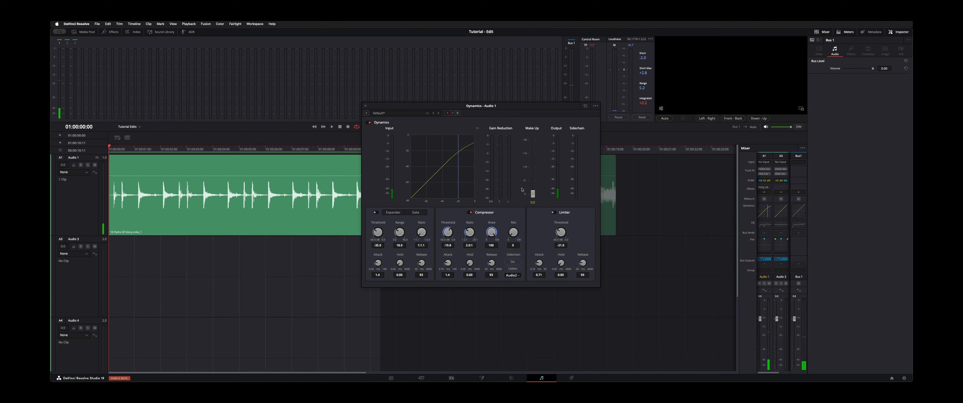
pyautogui.press('space')
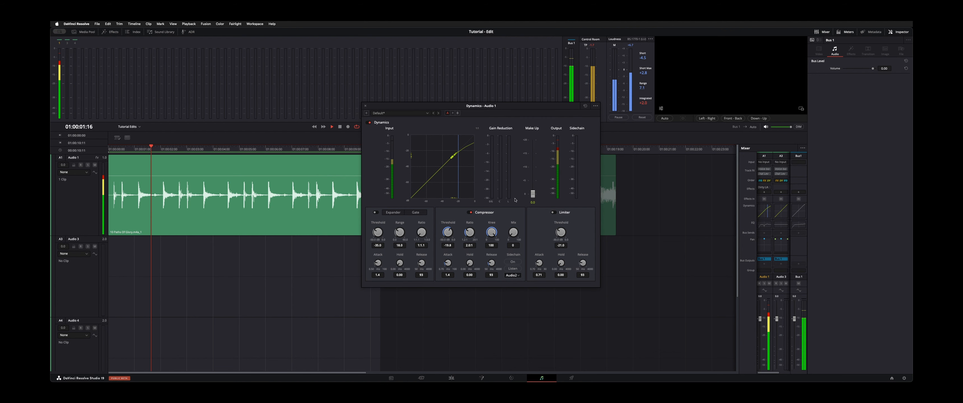
pyautogui.press('space')
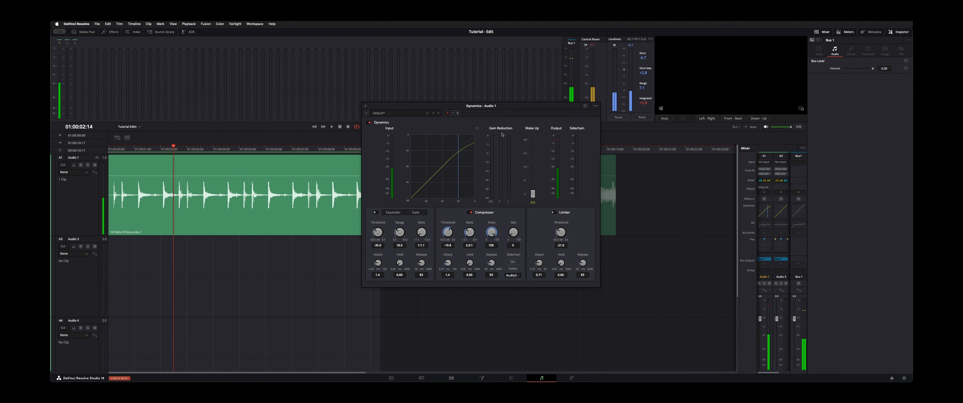
pyautogui.press('space')
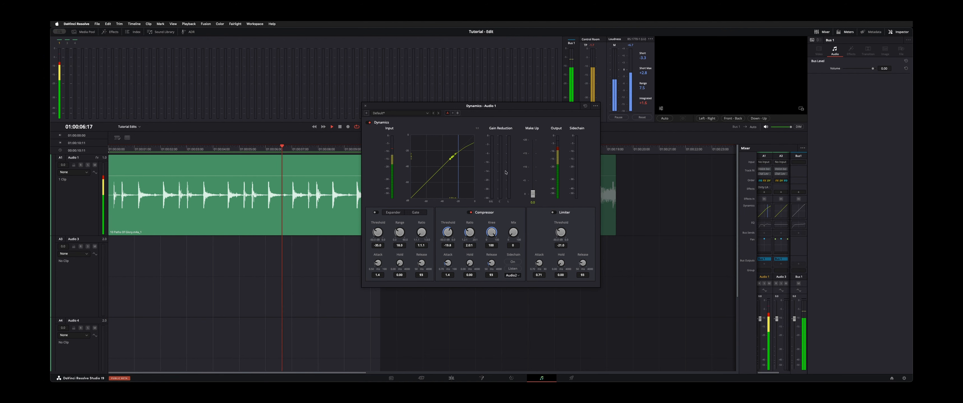
pyautogui.press('space')
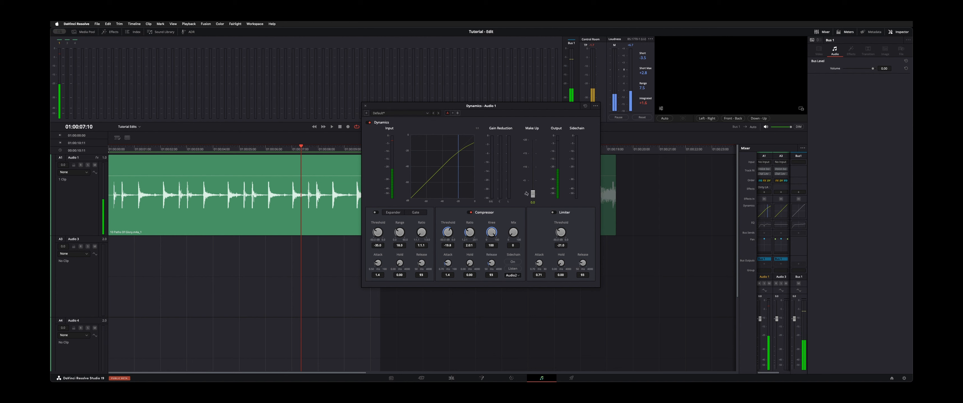
# Set the make-up gain to 5.1 and raise the compressor's threshold to -13.8 dB while the clip plays from near its start.
pyautogui.moveTo(533, 193); pyautogui.dragTo(535, 180)
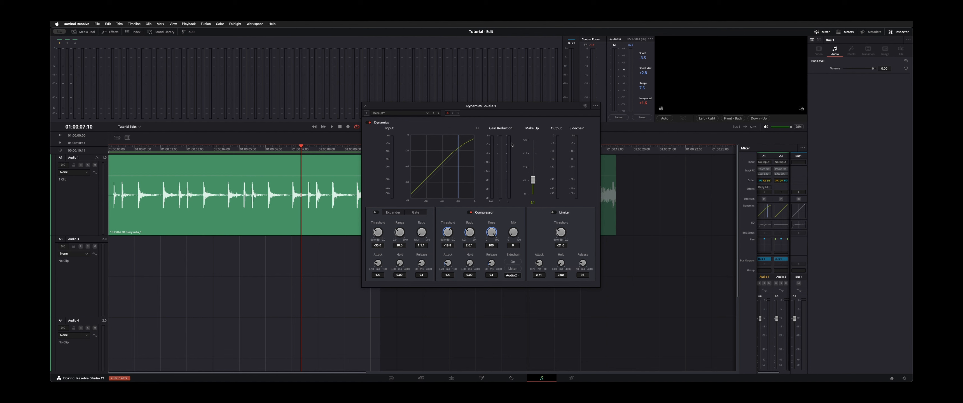
pyautogui.click(115, 149)
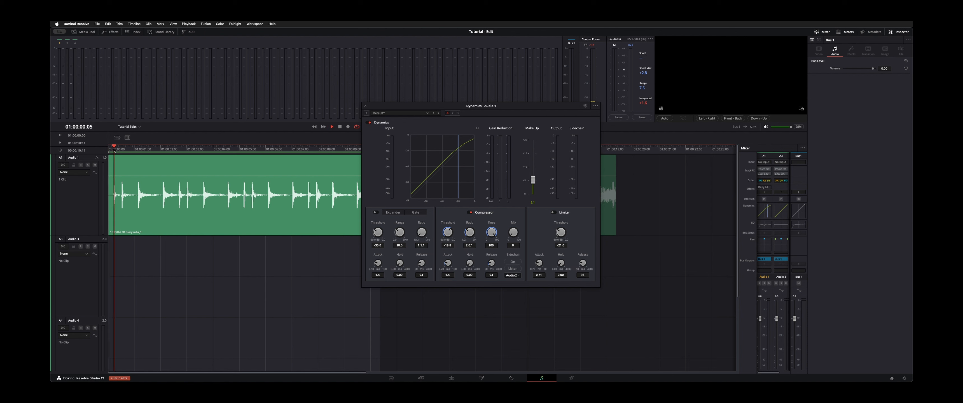
pyautogui.press('space')
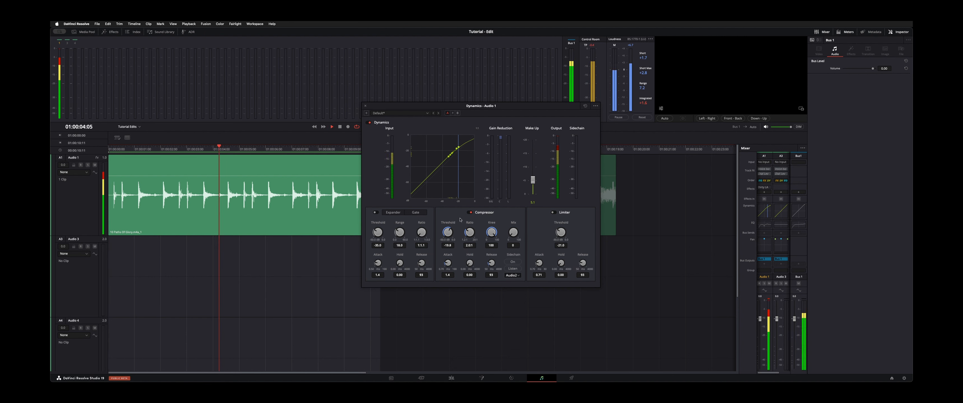
pyautogui.moveTo(455, 227); pyautogui.dragTo(461, 223)
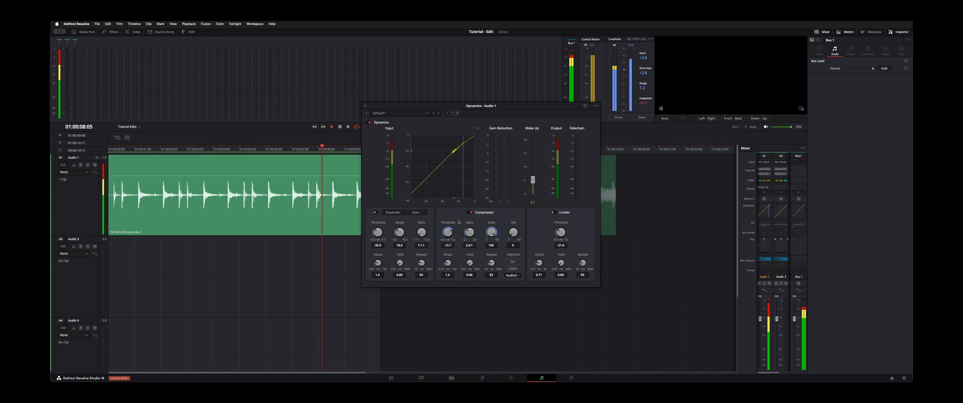
pyautogui.press('space')
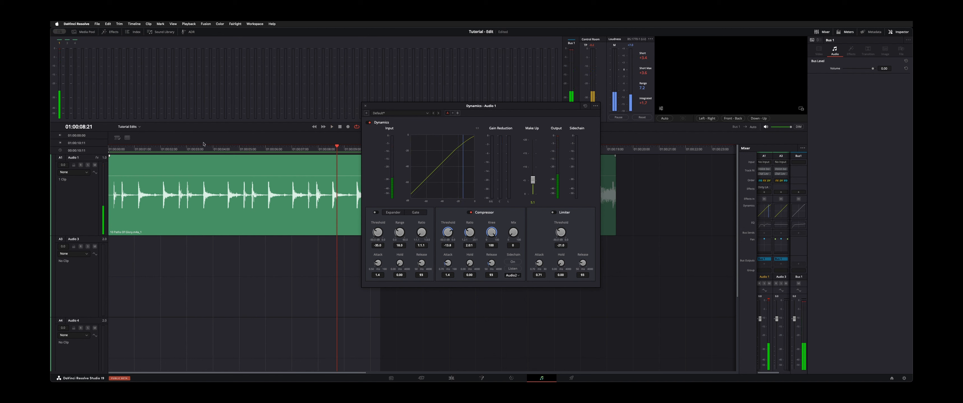
# Compare the Audio 1 clip with the compressor bypassed and re-enabled during playback from the start.
pyautogui.press('Home')
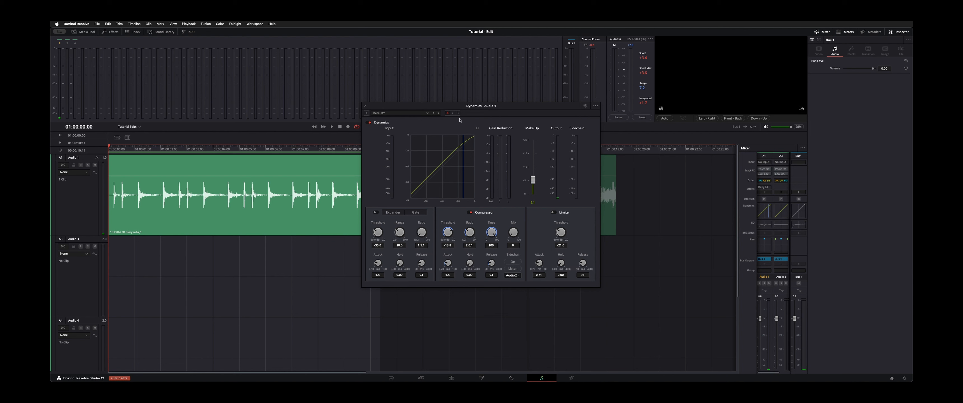
pyautogui.click(470, 212)
pyautogui.press('space')
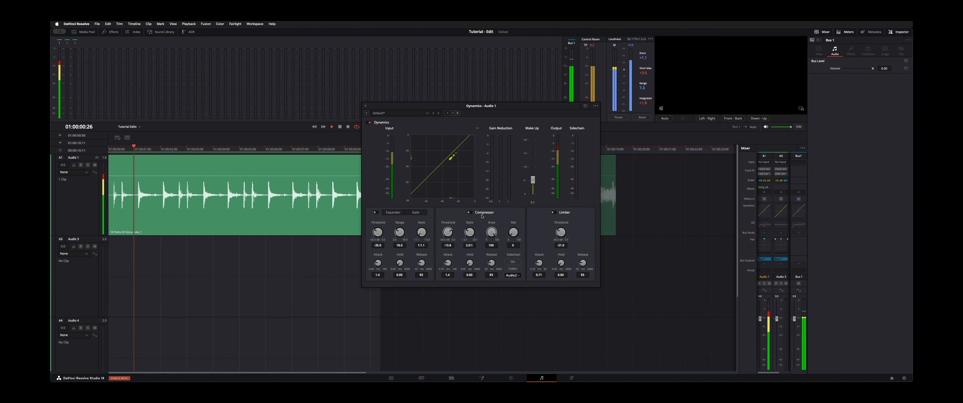
pyautogui.click(470, 213)
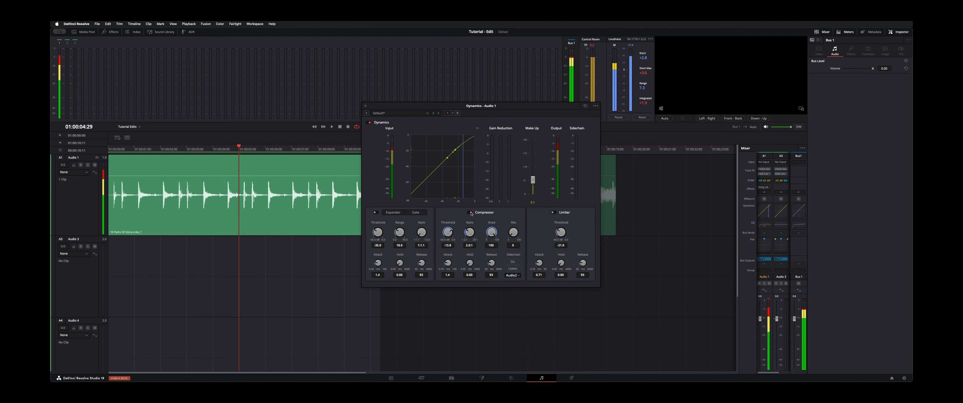
pyautogui.press('space')
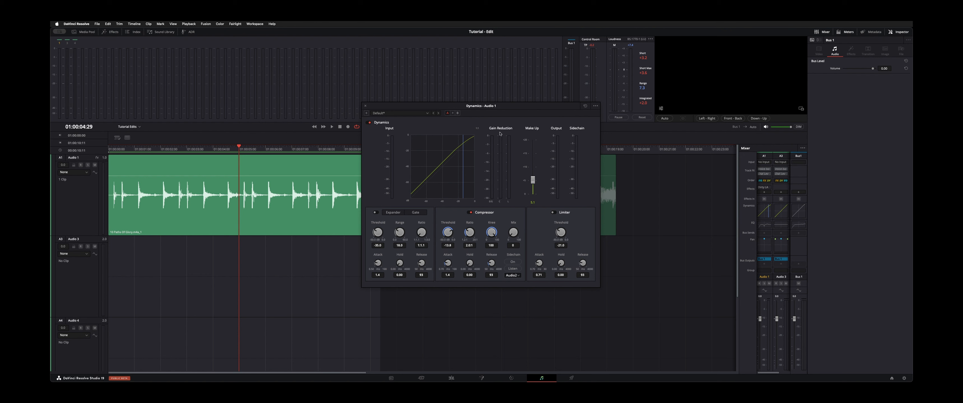
# Try a much longer compressor attack time and play the Audio 1 clip from near its start.
pyautogui.moveTo(452, 263); pyautogui.dragTo(483, 231)
pyautogui.click(110, 149)
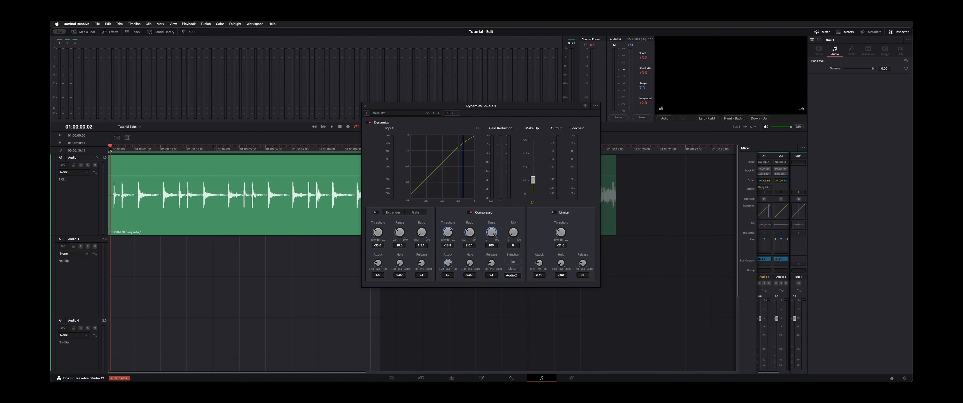
pyautogui.press('space')
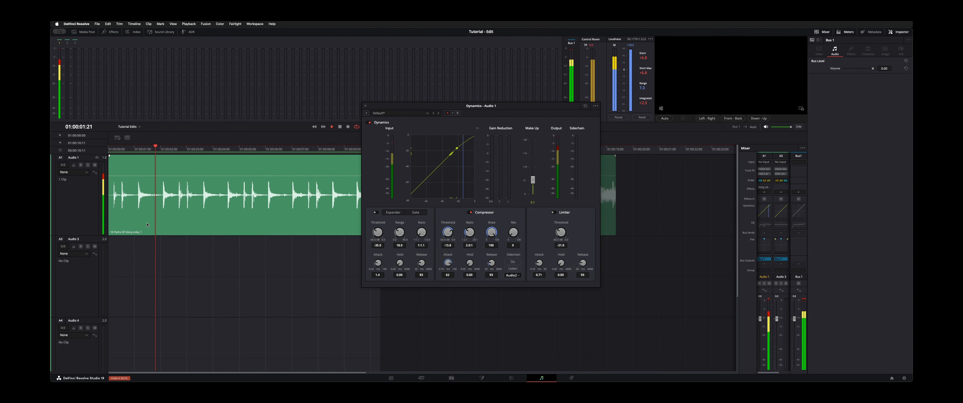
pyautogui.press('space')
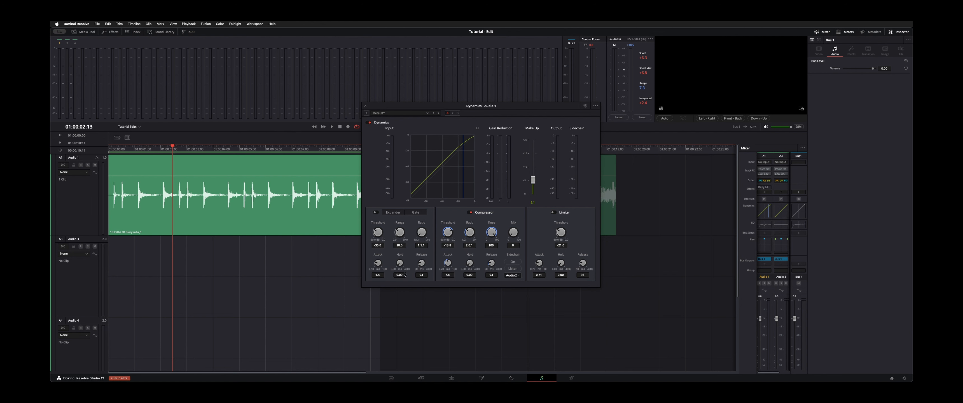
# Set the compressor's attack to 3.2 ms, save the project, and audition the clip from the start.
pyautogui.moveTo(405, 274); pyautogui.dragTo(398, 282)
pyautogui.press('super+s')
pyautogui.press('Home')
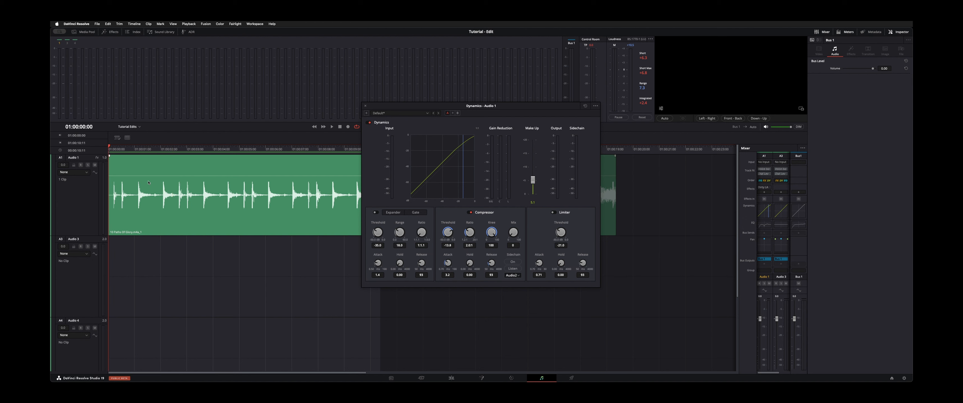
pyautogui.press('space')
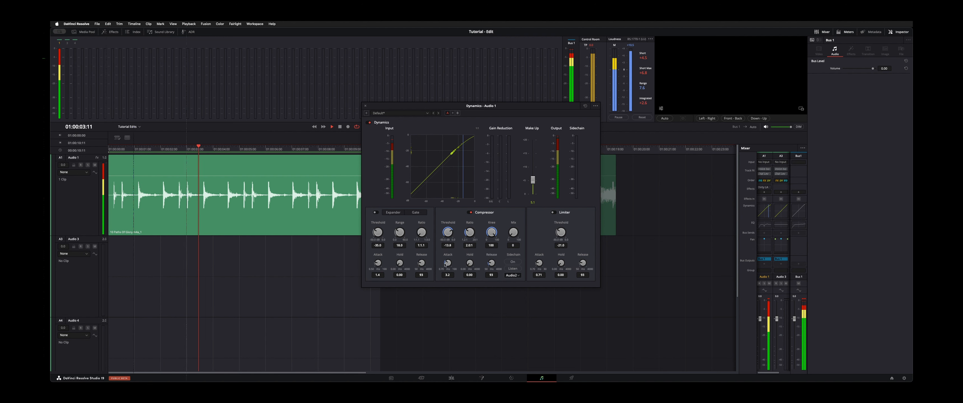
pyautogui.moveTo(447, 263); pyautogui.dragTo(438, 269)
pyautogui.press('space')
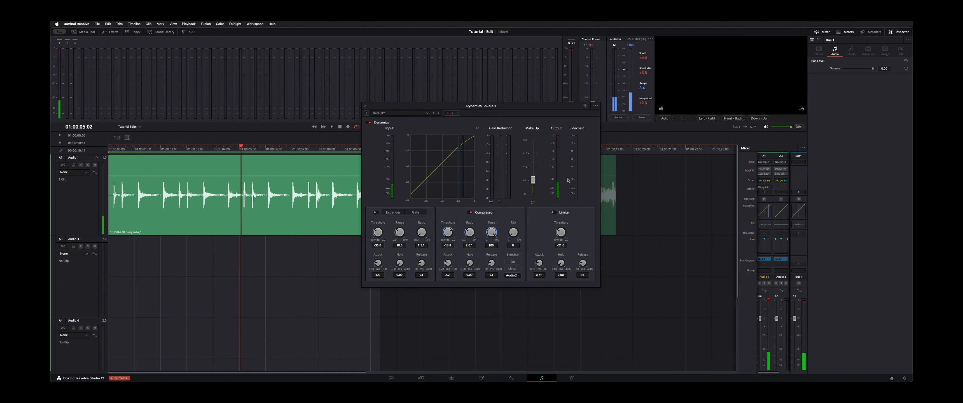
# Set the compressor's hold to 4000 ms, save the project, and audition the clip from the start.
pyautogui.moveTo(470, 263); pyautogui.dragTo(471, 224)
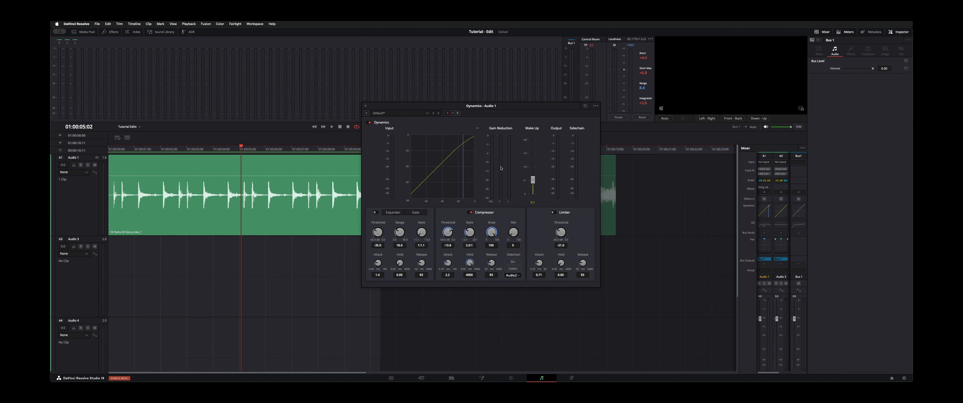
pyautogui.press('super+s')
pyautogui.press('Home')
pyautogui.press('space')
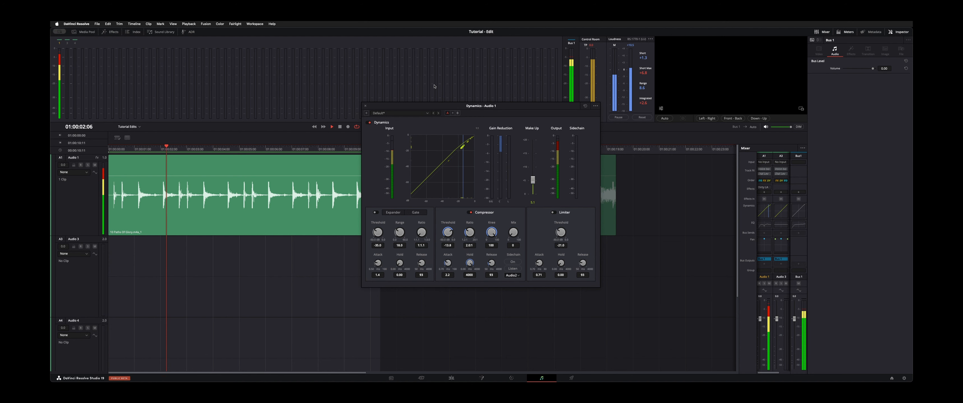
pyautogui.press('space')
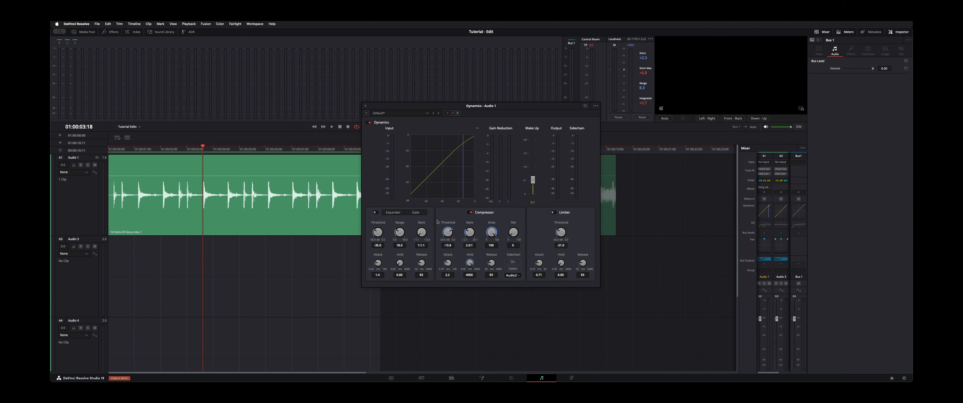
# Replay the opening of the Audio 1 clip to watch how the hold time affects gain reduction.
pyautogui.press('Home')
pyautogui.press('space')
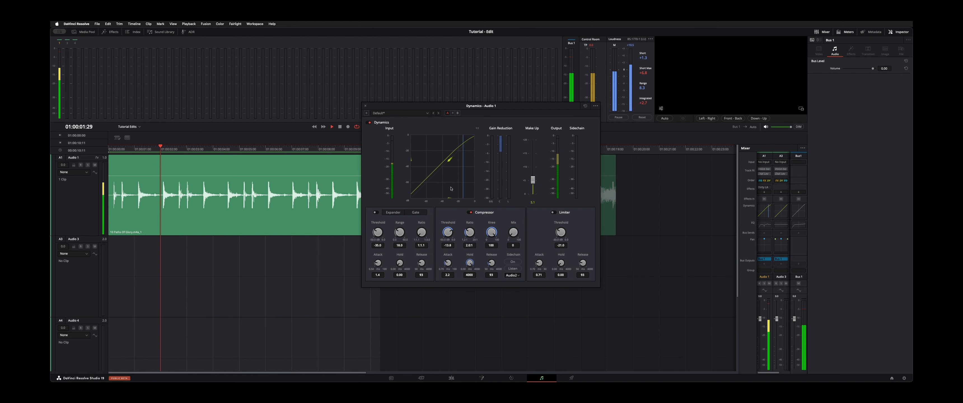
pyautogui.press('space')
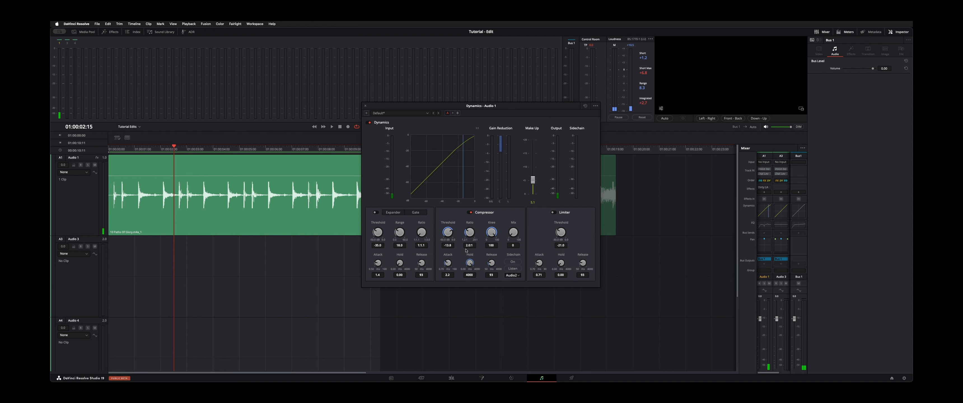
# Lower the compressor's hold to 90 ms while playing the Audio 1 clip.
pyautogui.moveTo(430, 318); pyautogui.dragTo(403, 361)
pyautogui.moveTo(468, 265); pyautogui.dragTo(460, 293)
pyautogui.press('space')
pyautogui.moveTo(460, 293); pyautogui.dragTo(466, 260)
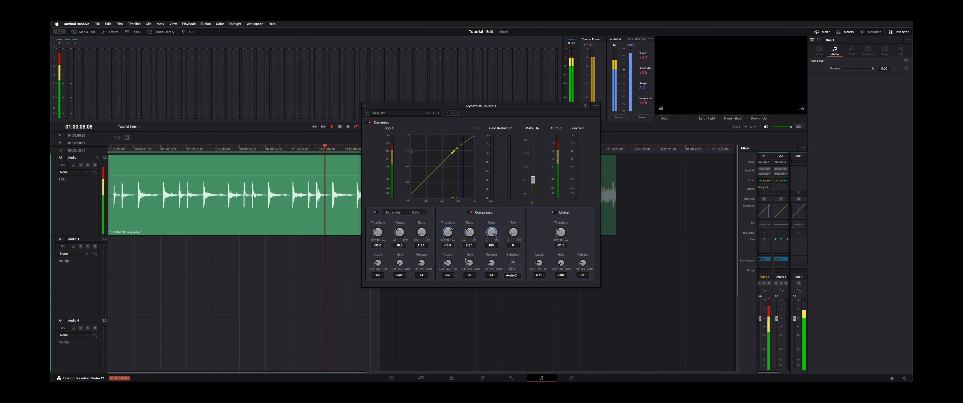
pyautogui.press('space')
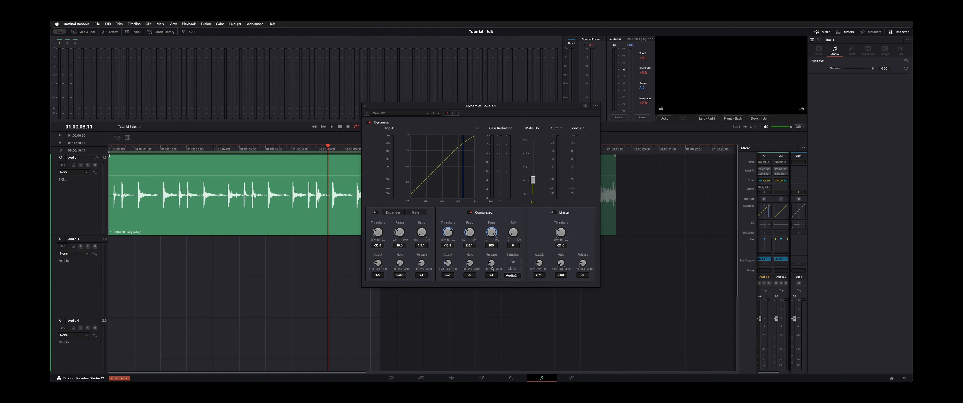
# Set the compressor's release to 4000 ms, save the project, and audition the clip from the start.
pyautogui.hotkey('ctrl', 'z')
pyautogui.press('Home')
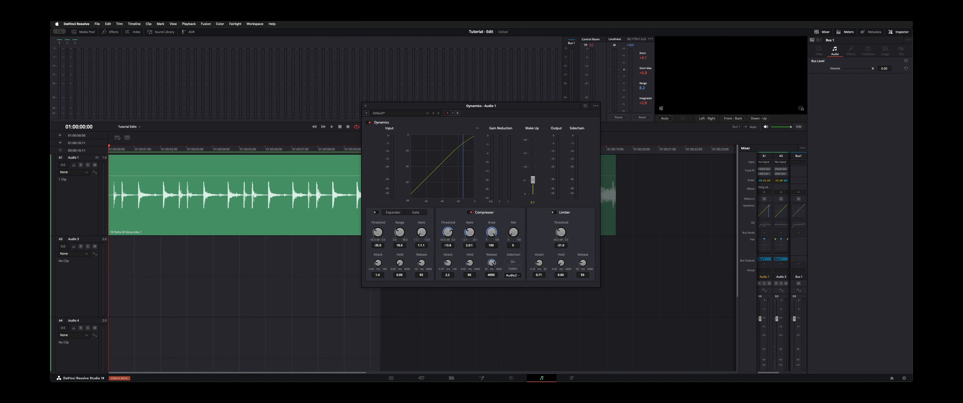
pyautogui.hotkey('ctrl', 's')
pyautogui.press('space')
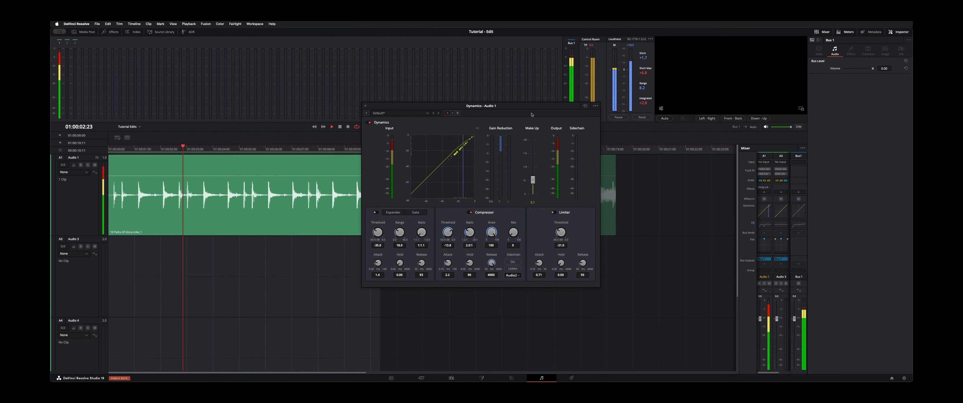
pyautogui.press('space')
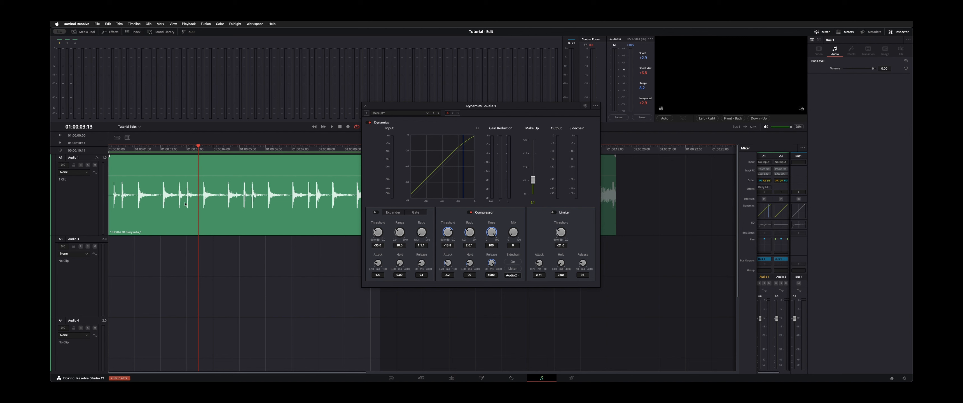
# Play the Audio 1 clip from the start while reducing the compressor's release to 100 ms.
pyautogui.press('Home')
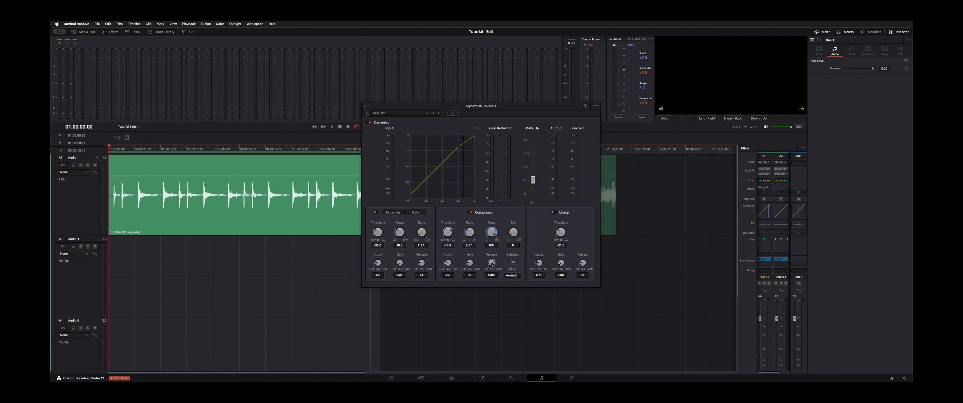
pyautogui.press('space')
pyautogui.moveTo(492, 264); pyautogui.dragTo(417, 307)
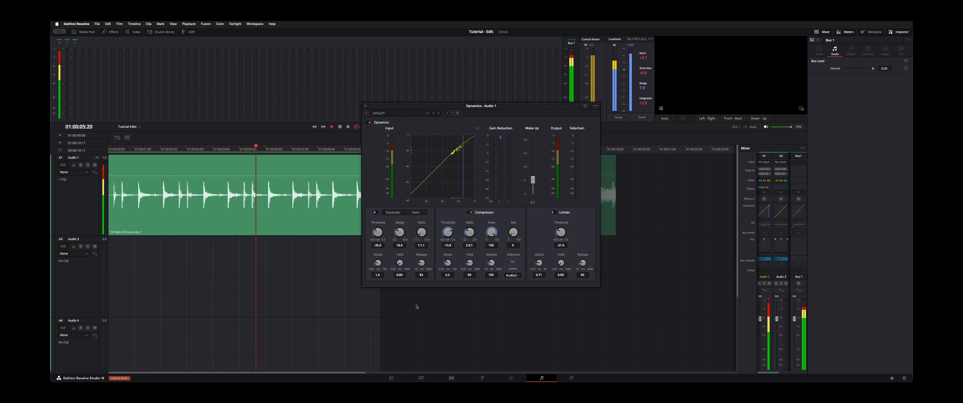
pyautogui.press('space')
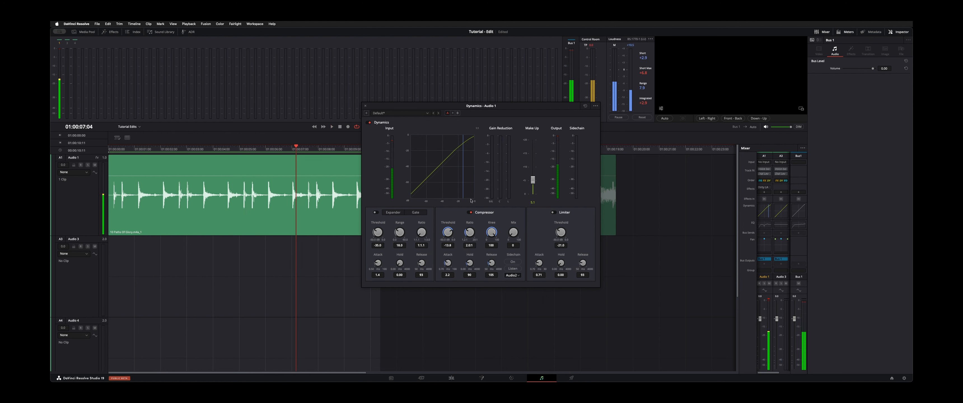
# Bypass the compressor, play the clip from the start, and re-enable it during playback to compare the sound.
pyautogui.click(471, 213)
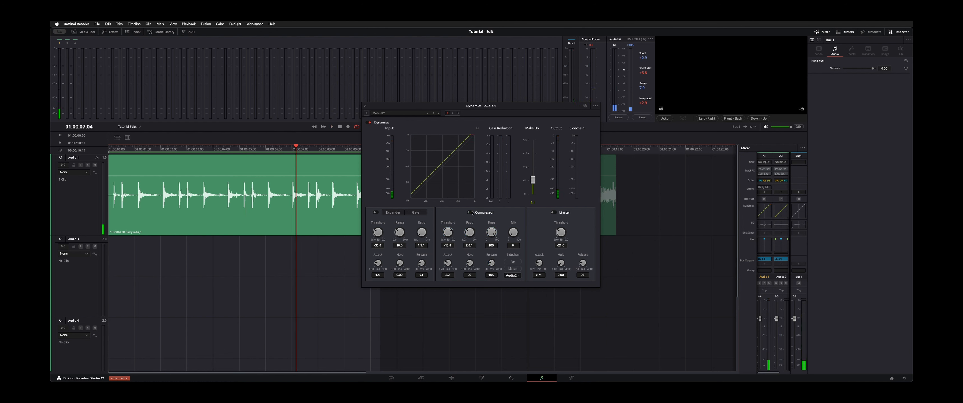
pyautogui.press('Home')
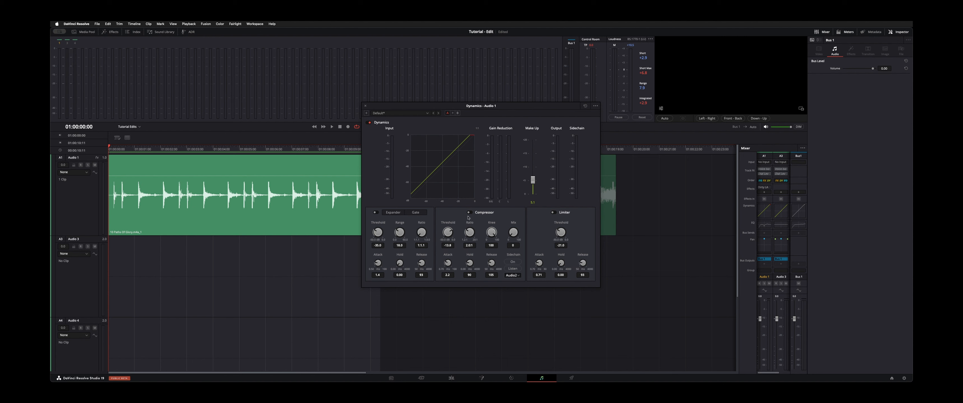
pyautogui.press('space')
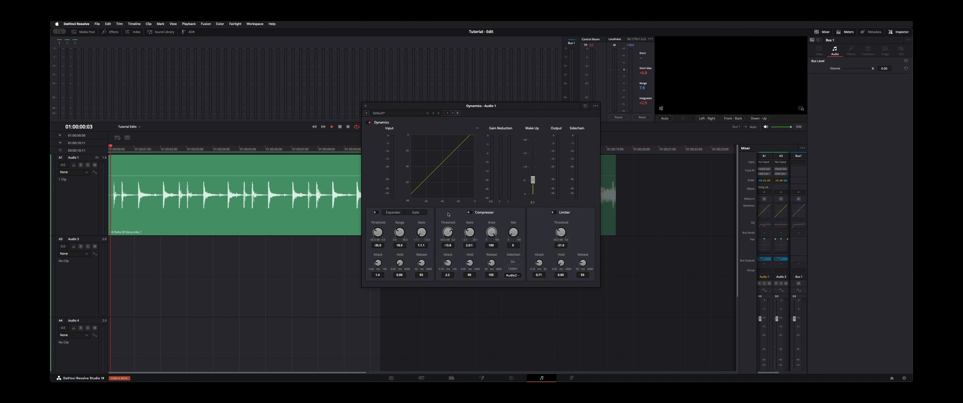
pyautogui.click(470, 213)
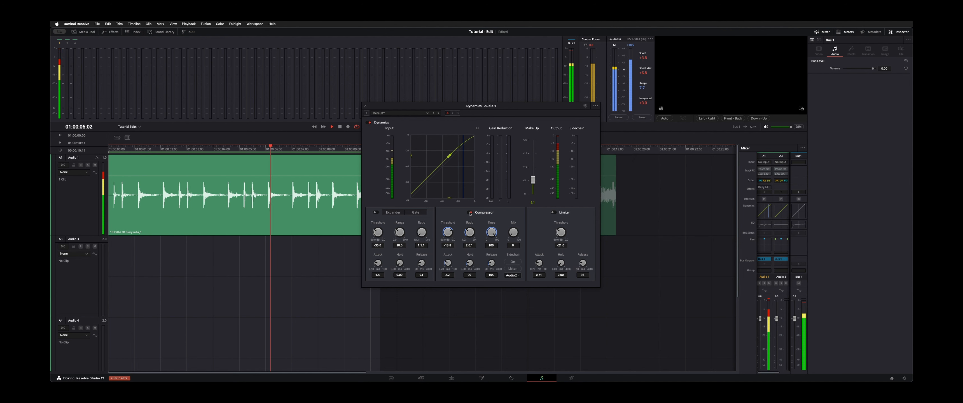
pyautogui.press('space')
# Switch off the compressor in Audio 1's Dynamics and open the track's Dirty LA plug-in instead.
pyautogui.click(470, 212)
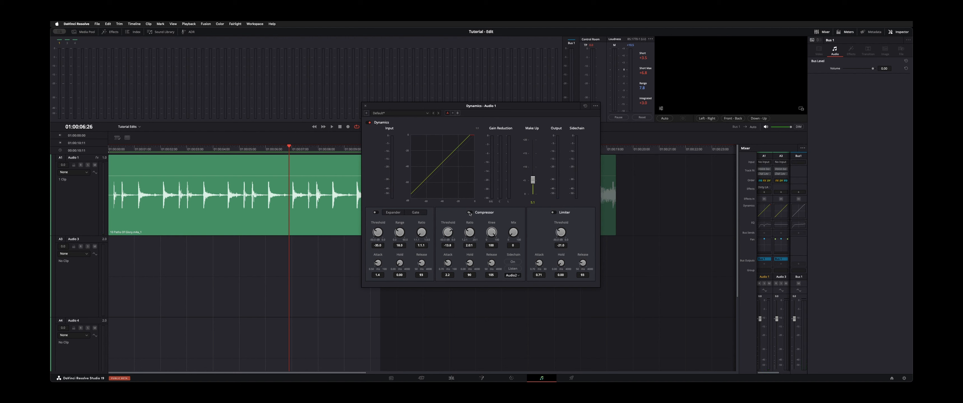
pyautogui.press('Home')
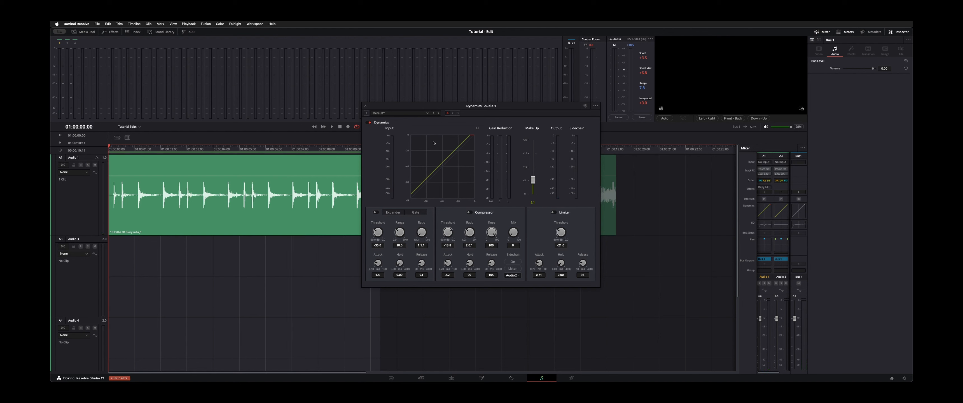
pyautogui.click(366, 107)
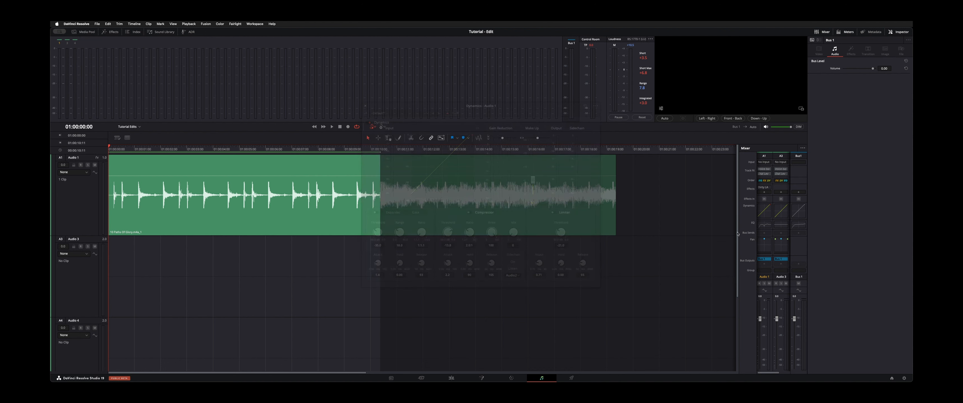
pyautogui.click(762, 189)
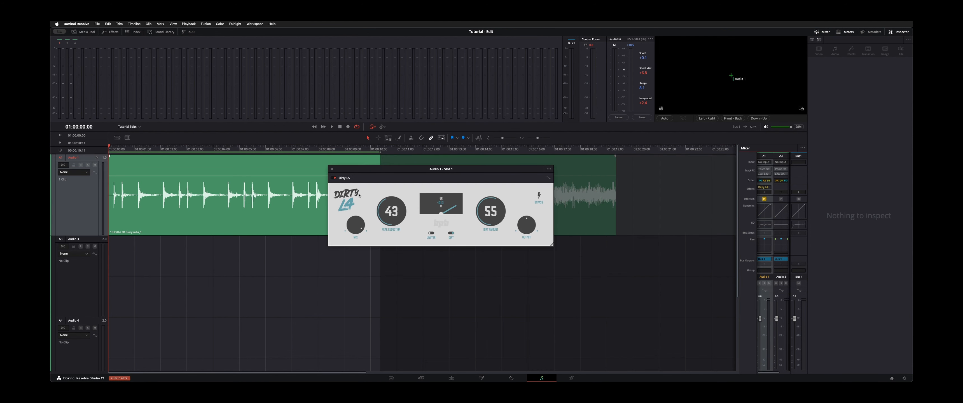
pyautogui.moveTo(373, 169); pyautogui.dragTo(359, 162)
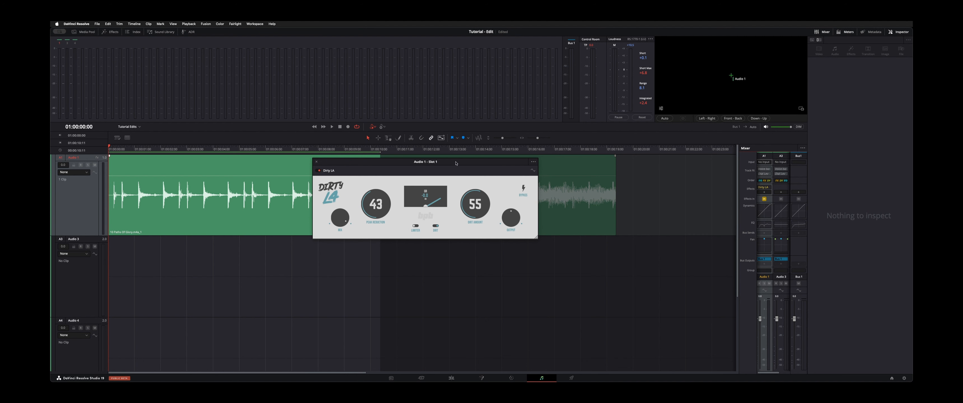
# Audition the Audio 1 clip from the start with Dirty LA bypassed and again with it active.
pyautogui.moveTo(456, 163); pyautogui.dragTo(456, 160)
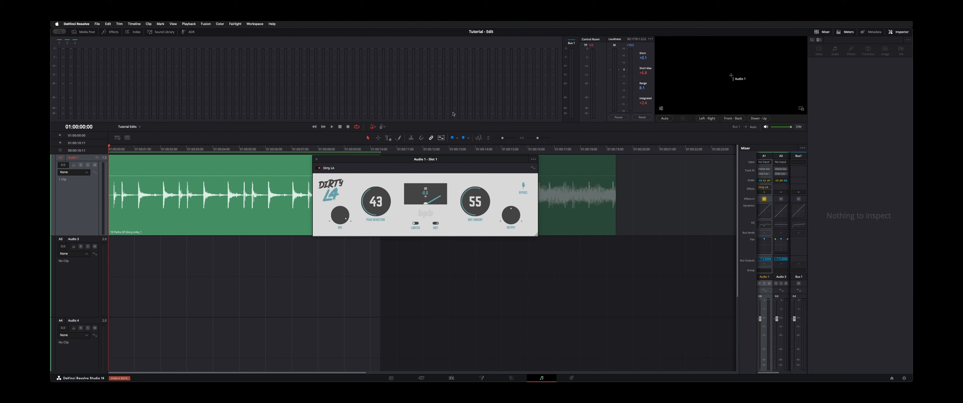
pyautogui.press('space')
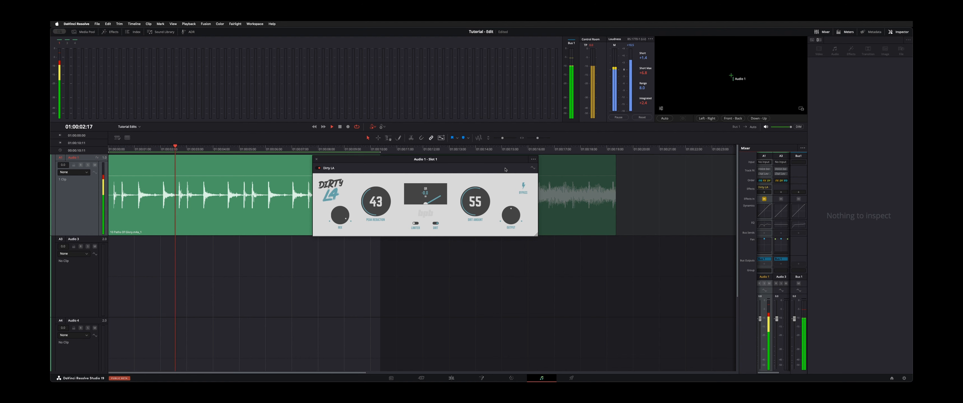
pyautogui.press('space')
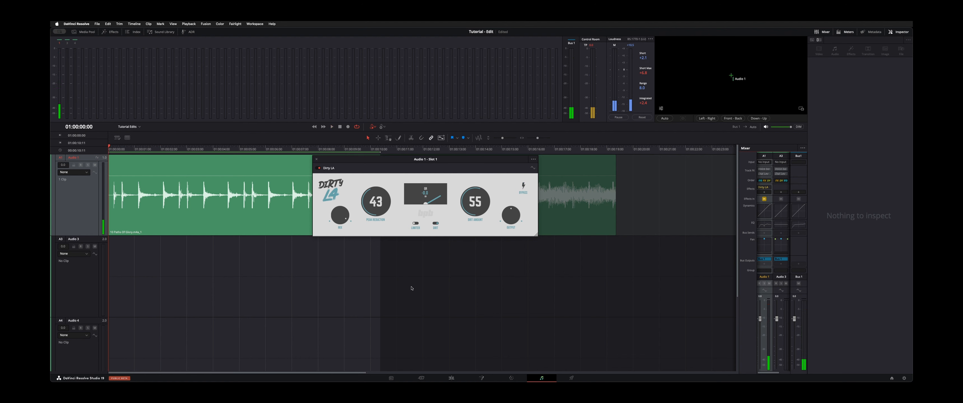
pyautogui.press('space')
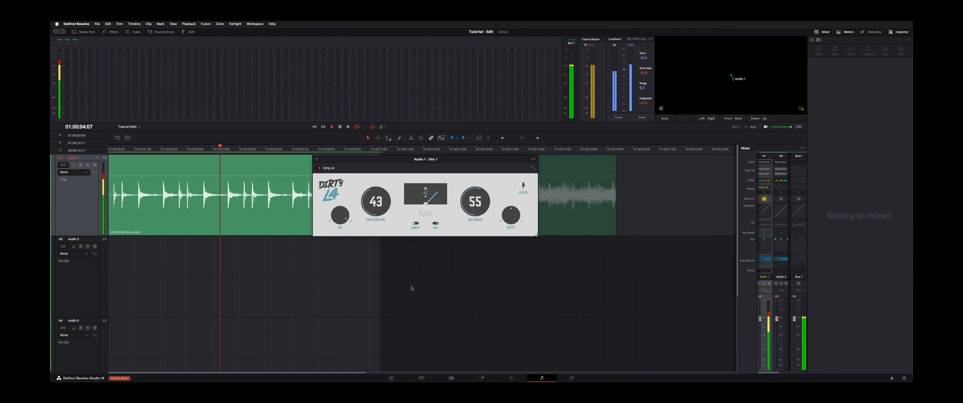
pyautogui.press('space')
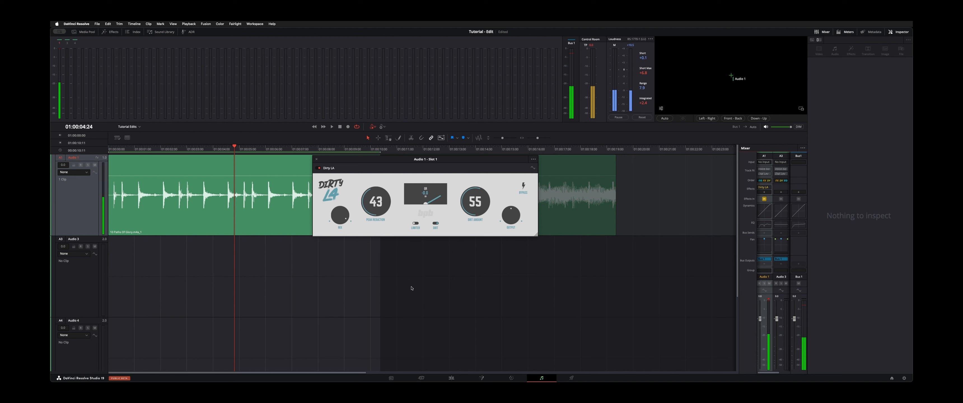
pyautogui.press('Home')
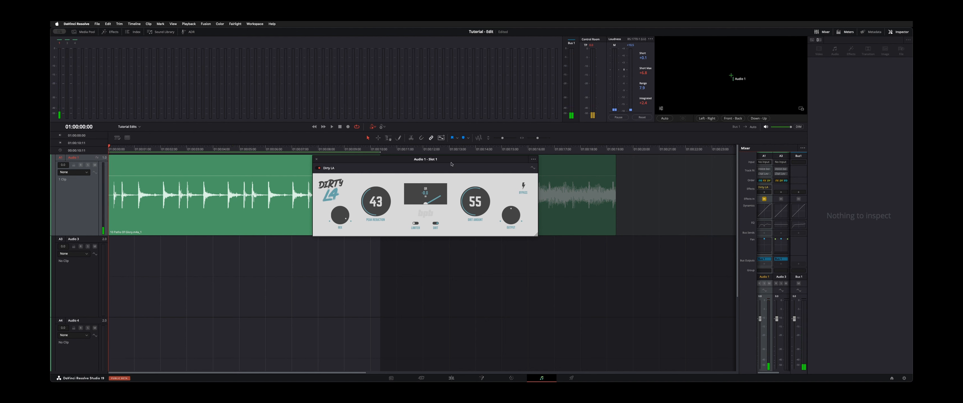
# Reposition the Dirty LA plug-in window over the timeline and close it.
pyautogui.moveTo(451, 164); pyautogui.dragTo(475, 161)
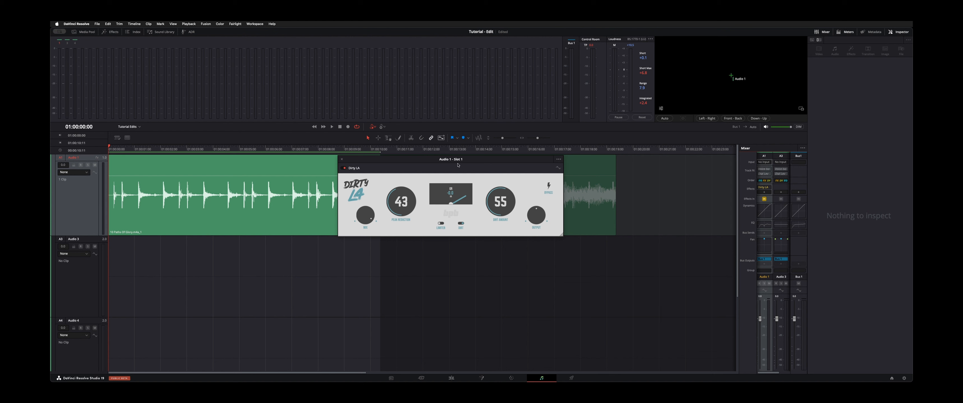
pyautogui.moveTo(464, 159)
pyautogui.mouseDown()
pyautogui.moveTo(489, 162)
pyautogui.moveTo(448, 153)
pyautogui.moveTo(467, 157)
pyautogui.mouseUp()
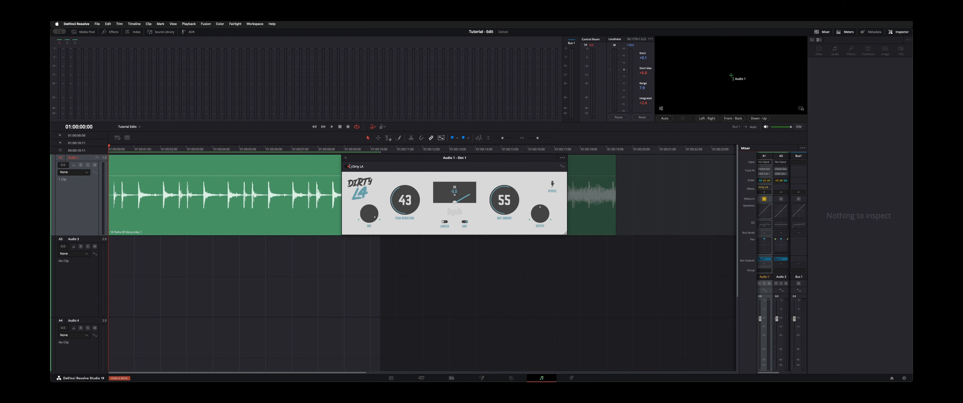
pyautogui.click(344, 158)
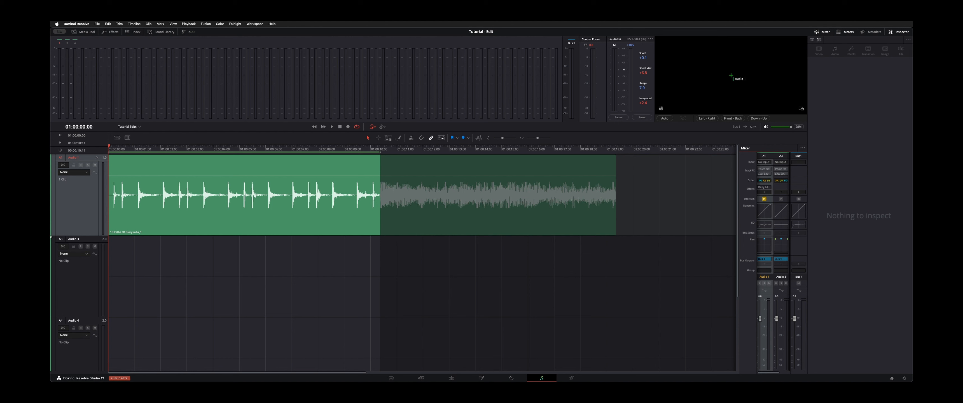
# Select the Audio 1 track and enable its Ducker.
pyautogui.click(86, 217)
pyautogui.click(87, 218)
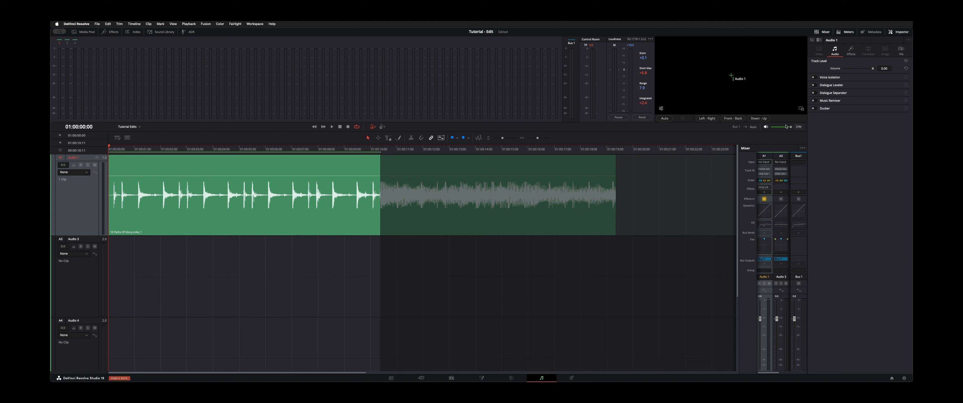
pyautogui.click(814, 108)
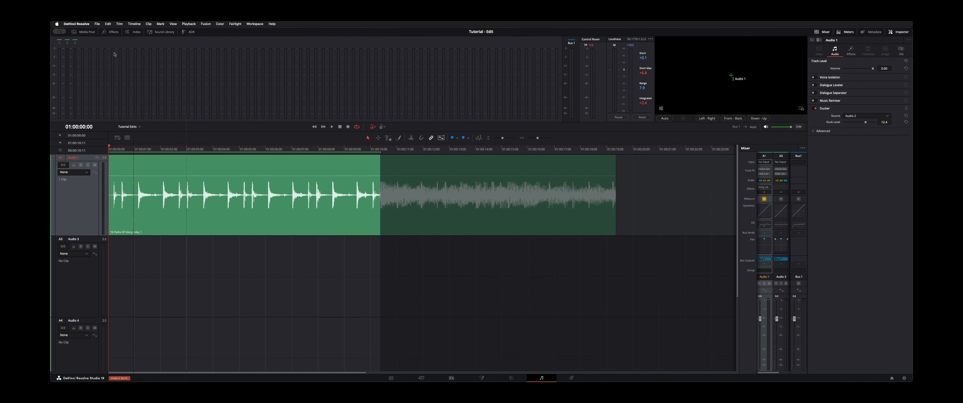
# Make the hidden Audio 2 track visible in the timeline using the track index.
pyautogui.click(135, 32)
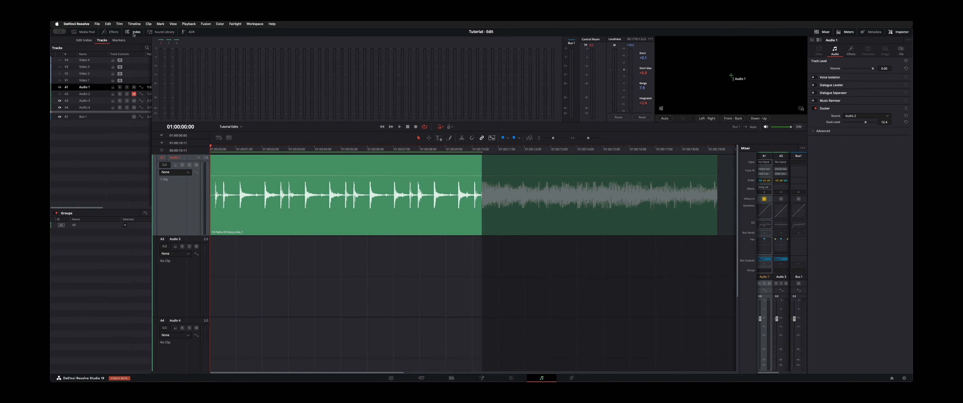
pyautogui.click(86, 151)
pyautogui.click(59, 93)
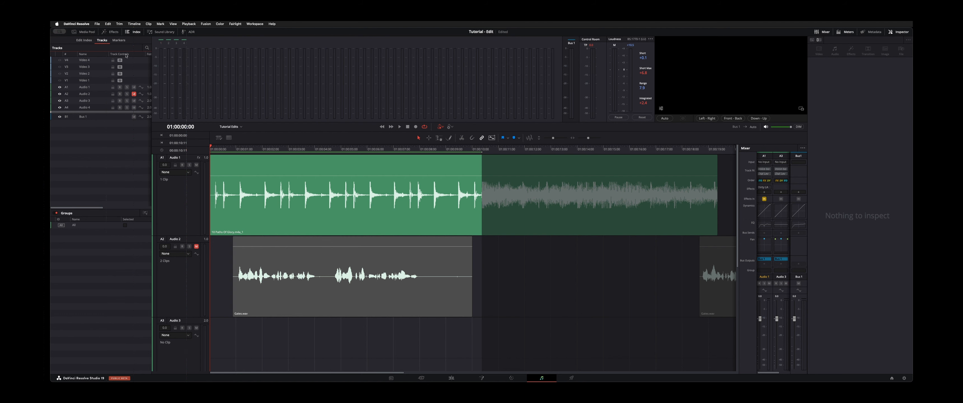
pyautogui.click(136, 32)
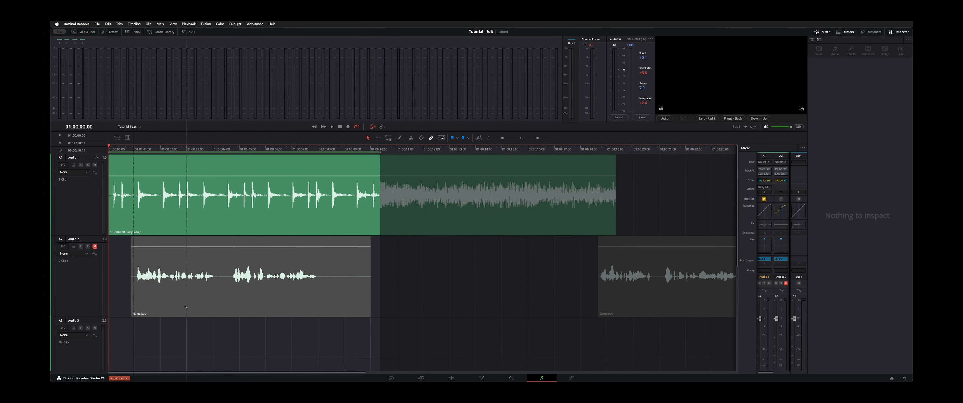
# Save the project and check the source options of the Ducker on the Audio 1 track.
pyautogui.click(208, 290)
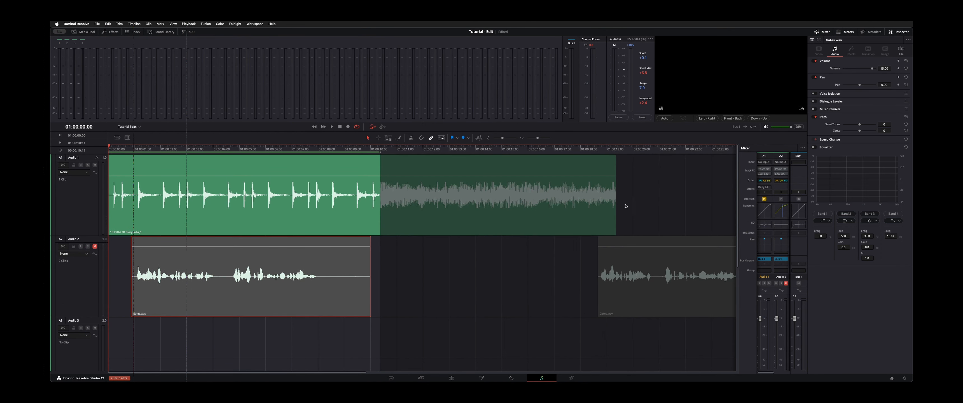
pyautogui.press('super+s')
pyautogui.click(75, 193)
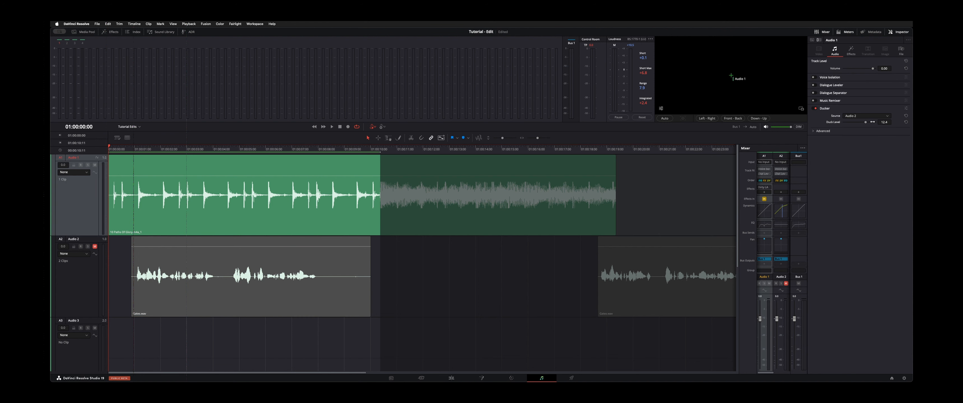
pyautogui.click(852, 116)
pyautogui.click(826, 183)
# Enable the first clip on Audio 2 and play the timeline from the start to hear the ducking.
pyautogui.click(196, 256)
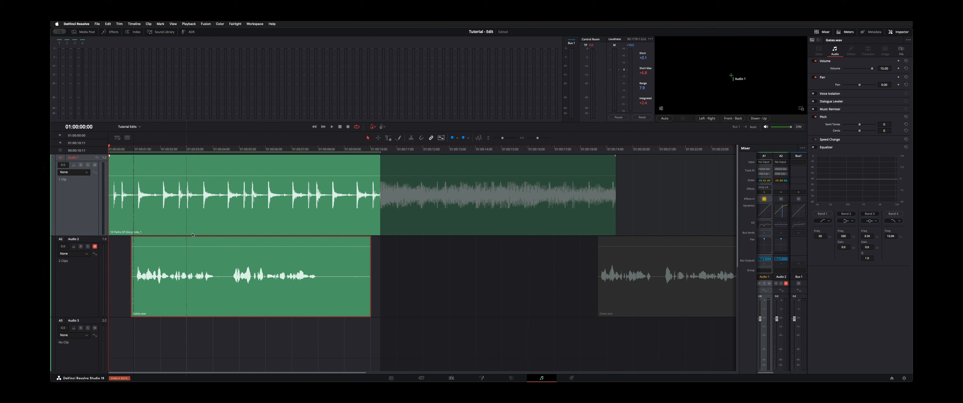
pyautogui.press('space')
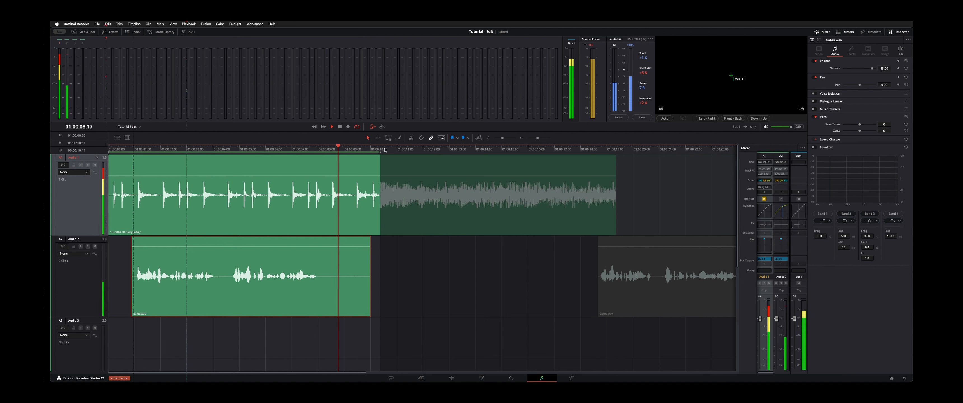
# Stop playback and disable the Ducker on the Audio 1 track.
pyautogui.press('space')
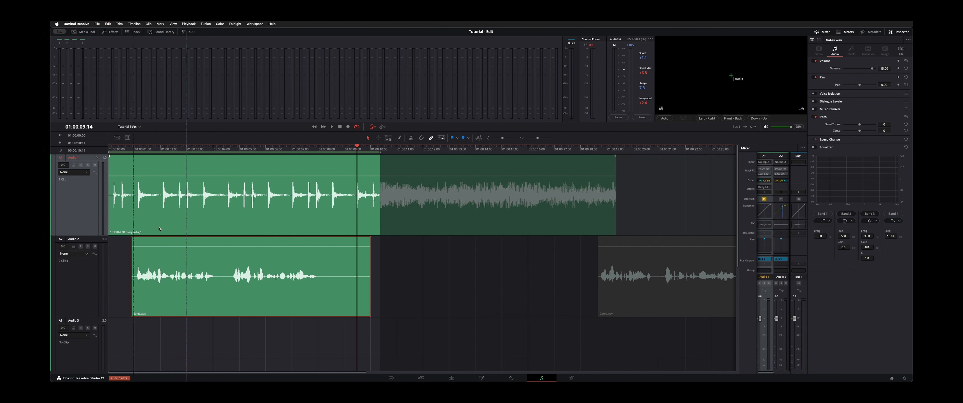
pyautogui.click(89, 204)
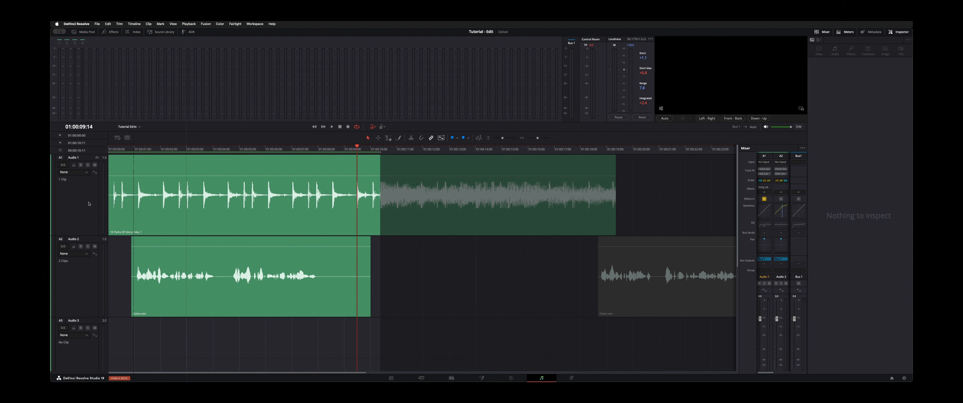
pyautogui.click(89, 204)
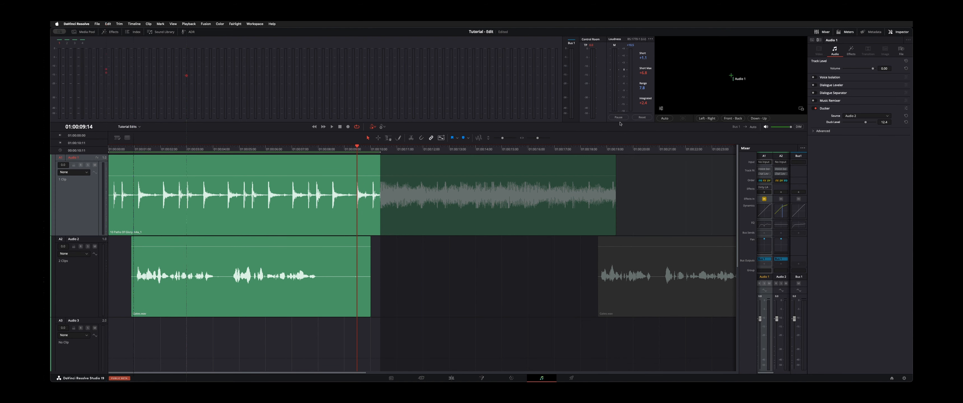
pyautogui.click(814, 110)
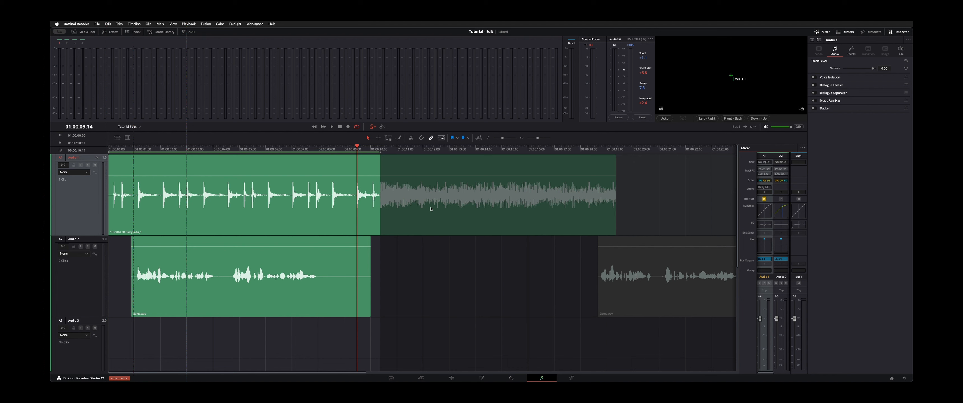
# Open the Audio 1 dynamics, enable Dynamics and its Compressor, and set the make-up gain to 0.0.
pyautogui.doubleClick(766, 212)
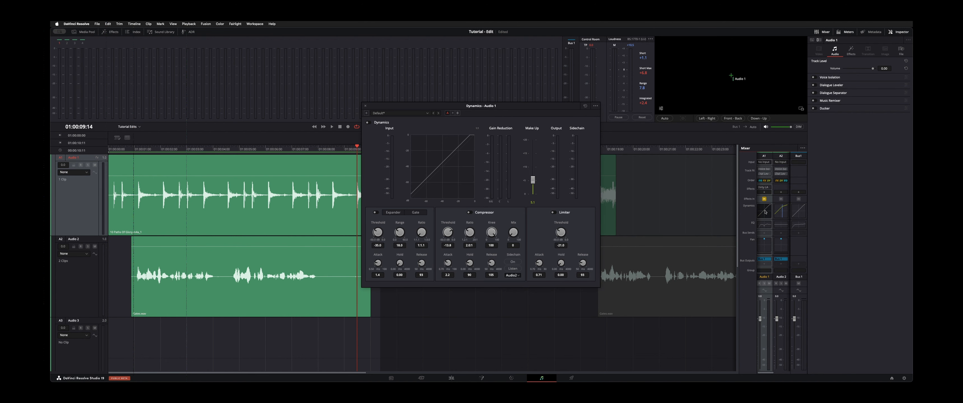
pyautogui.click(375, 123)
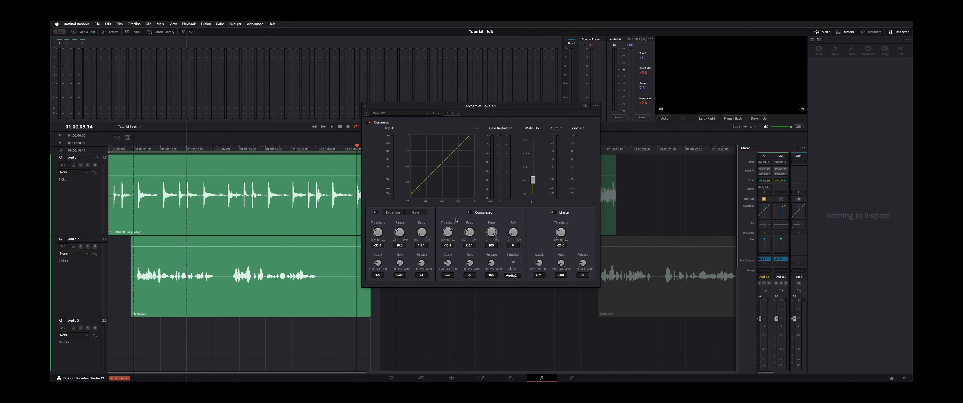
pyautogui.click(469, 212)
pyautogui.moveTo(533, 180); pyautogui.dragTo(533, 203)
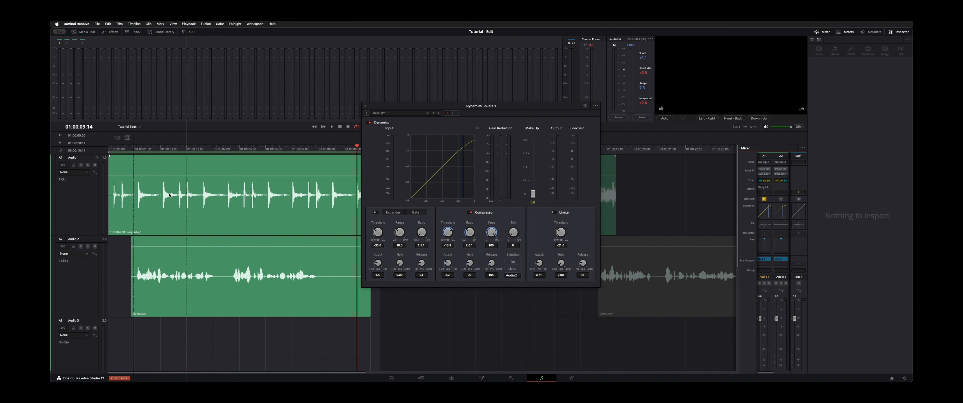
# Turn on the compressor's sidechain with Audio 2 as its source and enable Listen.
pyautogui.click(516, 262)
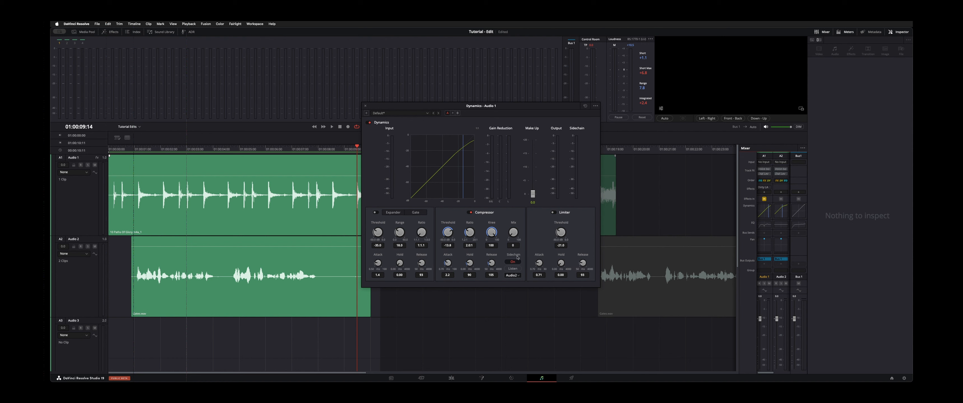
pyautogui.click(517, 276)
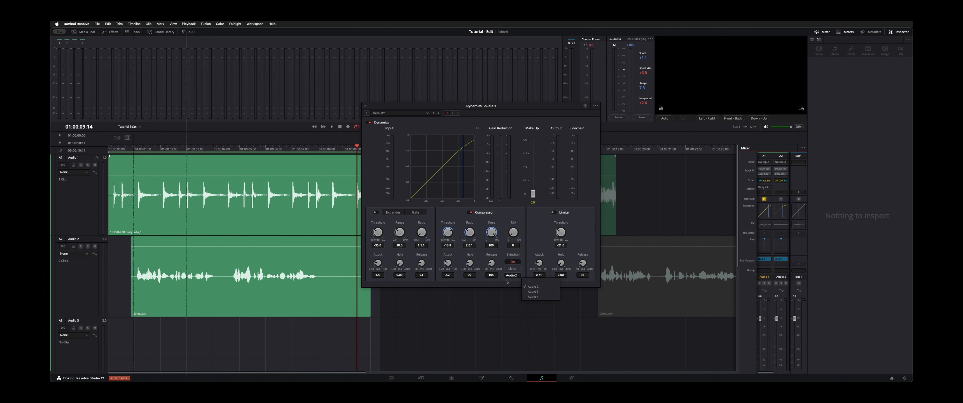
pyautogui.click(544, 287)
pyautogui.click(513, 269)
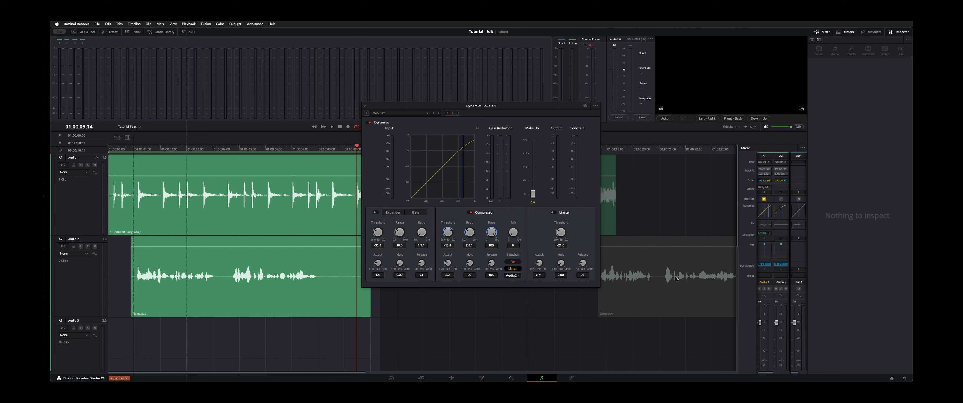
# Play from the start of the Audio 2 clip to hear the sidechain signal.
pyautogui.moveTo(768, 234)
pyautogui.press('space')
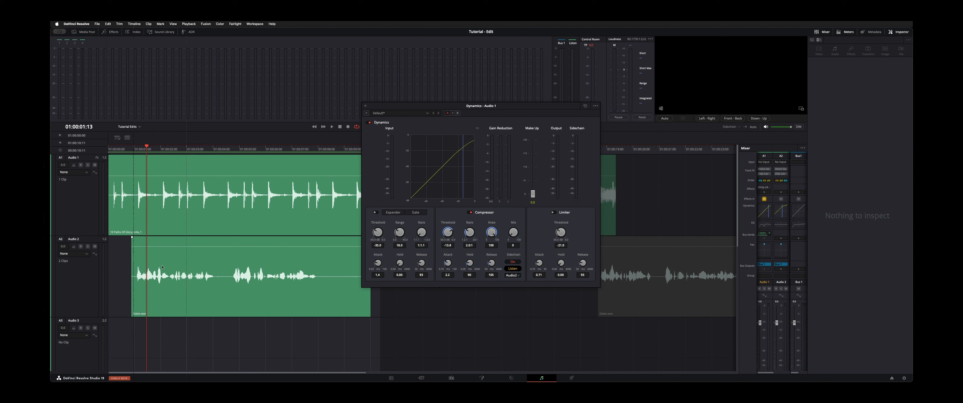
pyautogui.click(131, 150)
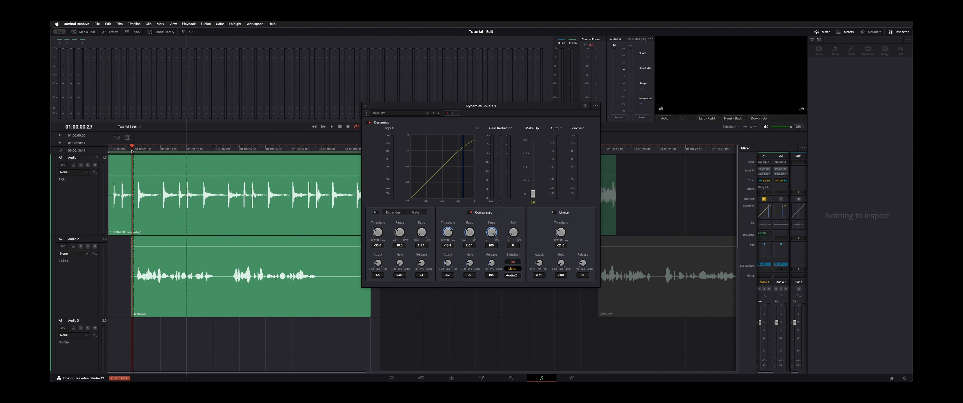
pyautogui.press('space')
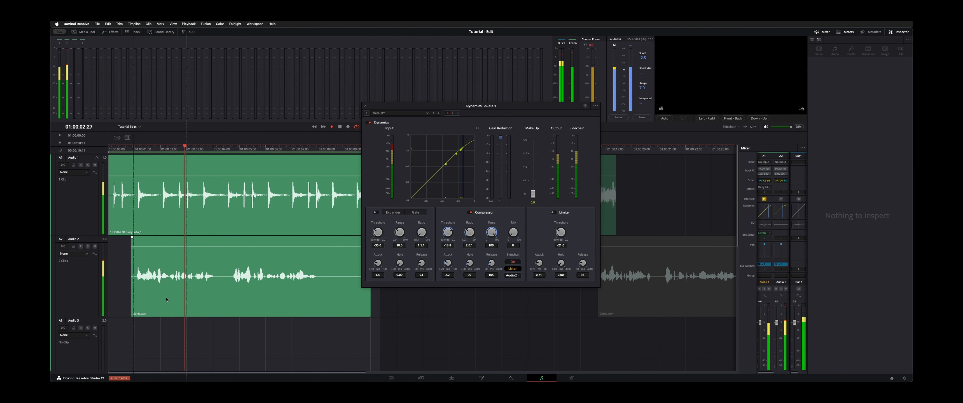
pyautogui.press('space')
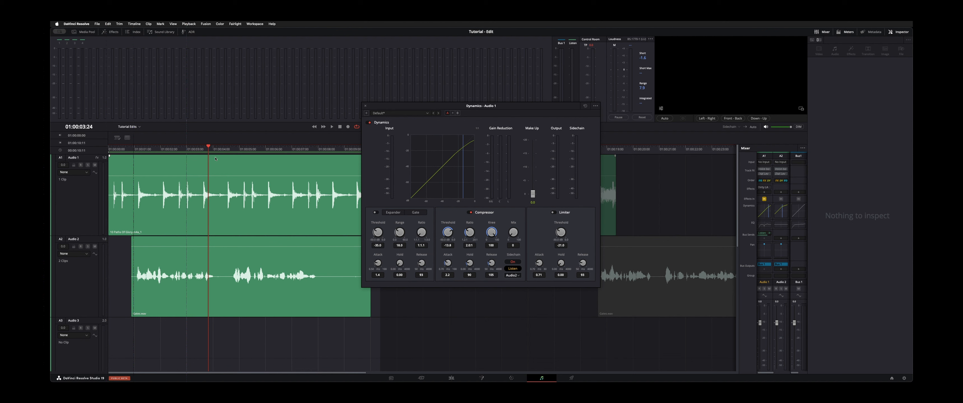
# Shift the Dynamics window clear of the clips and play from 01:00:06:14 to watch the gain reduction.
pyautogui.click(229, 148)
pyautogui.click(279, 149)
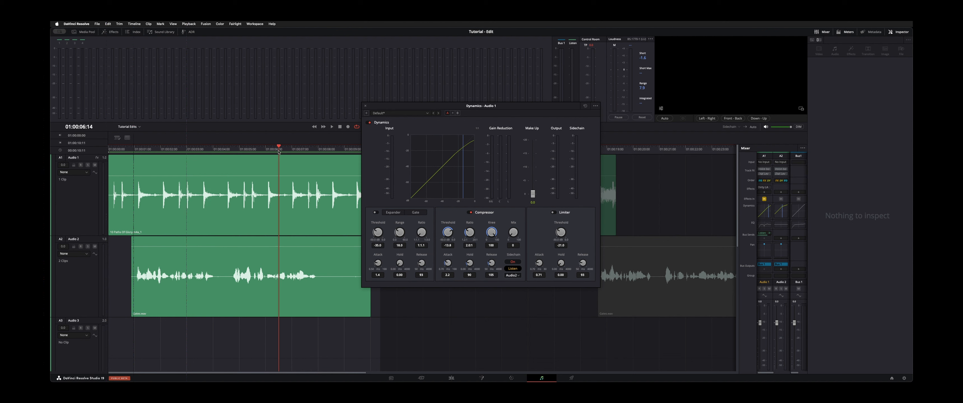
pyautogui.moveTo(480, 106); pyautogui.dragTo(516, 101)
pyautogui.press('space')
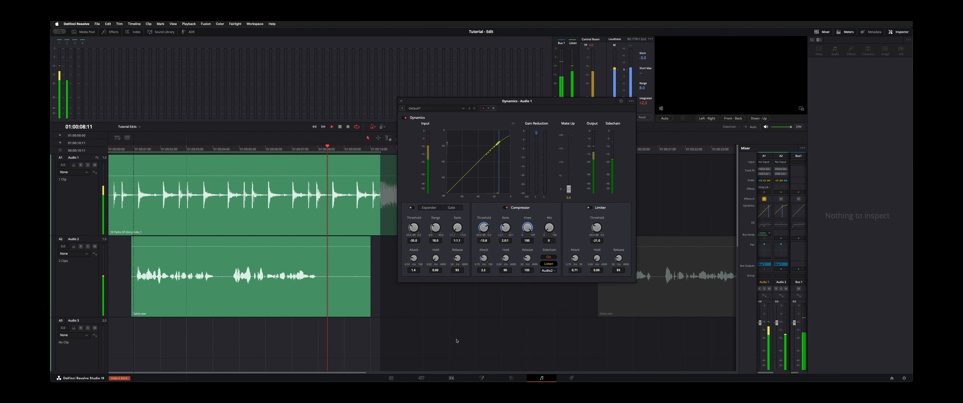
pyautogui.press('space')
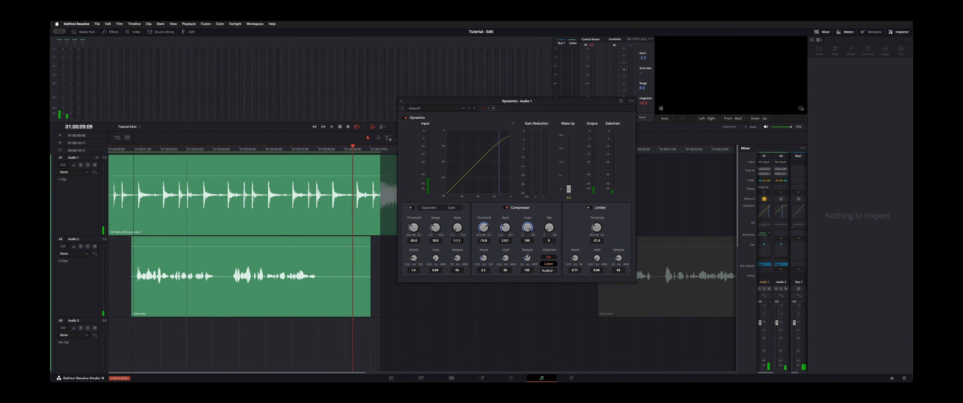
# Try a compressor release of about 500 ms and play the timeline to check it.
pyautogui.moveTo(528, 258); pyautogui.dragTo(559, 226)
pyautogui.click(288, 151)
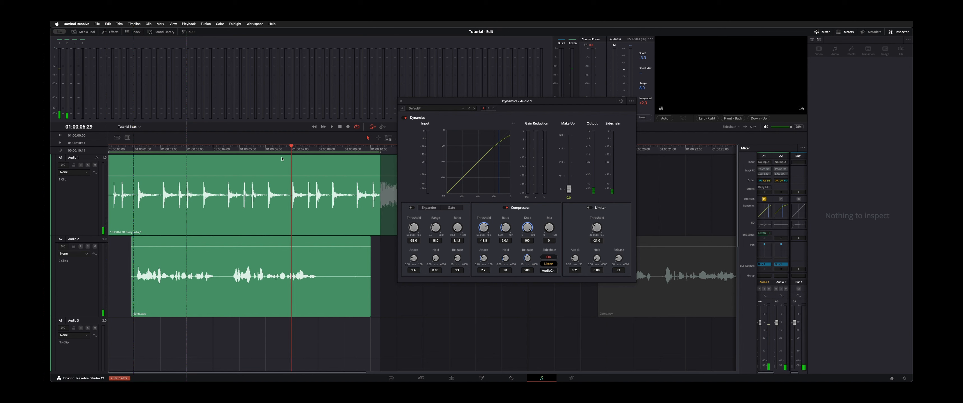
pyautogui.press('space')
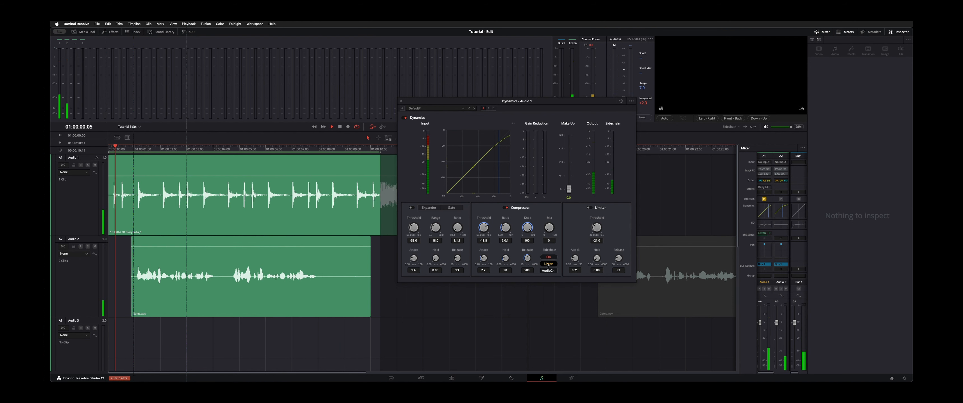
pyautogui.press('space')
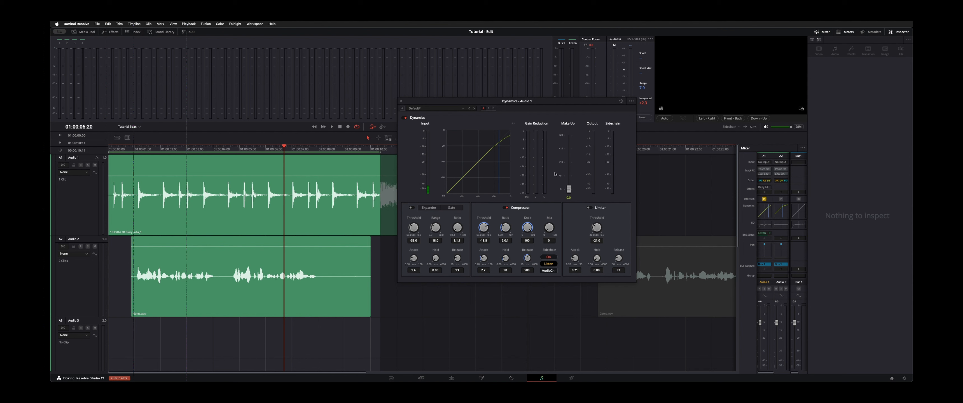
# Try a compressor release of about 1400 ms and play the end of the Audio 2 speech.
pyautogui.moveTo(528, 256); pyautogui.dragTo(552, 238)
pyautogui.press('space')
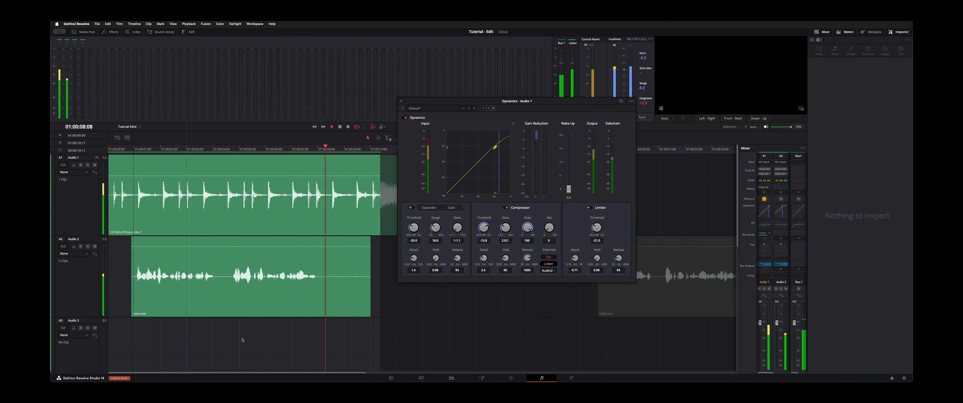
pyautogui.press('space')
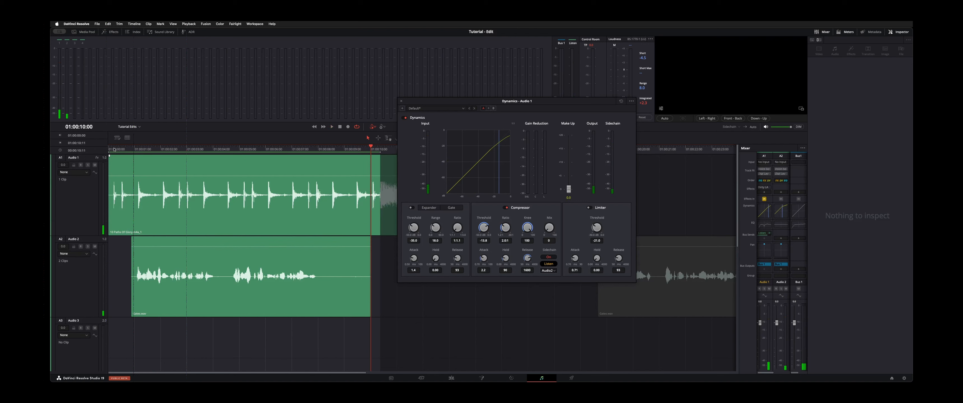
# Turn off sidechain Listen and lower the compressor threshold to -22.3 dB while playing from the start.
pyautogui.press('Home')
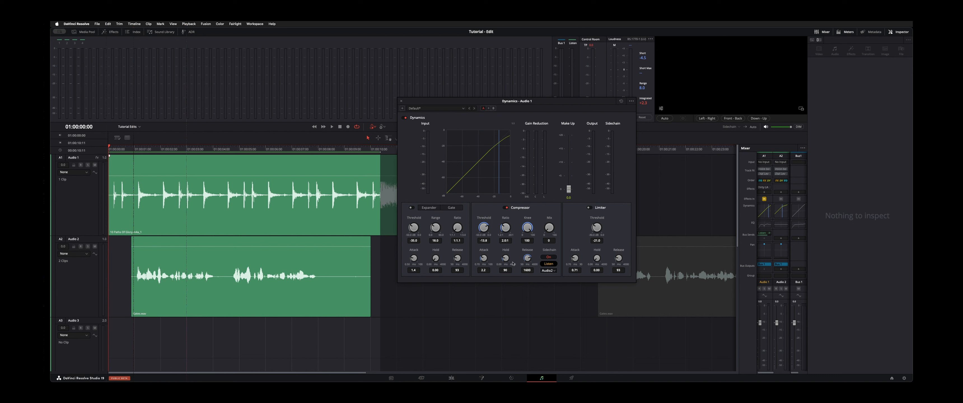
pyautogui.click(552, 264)
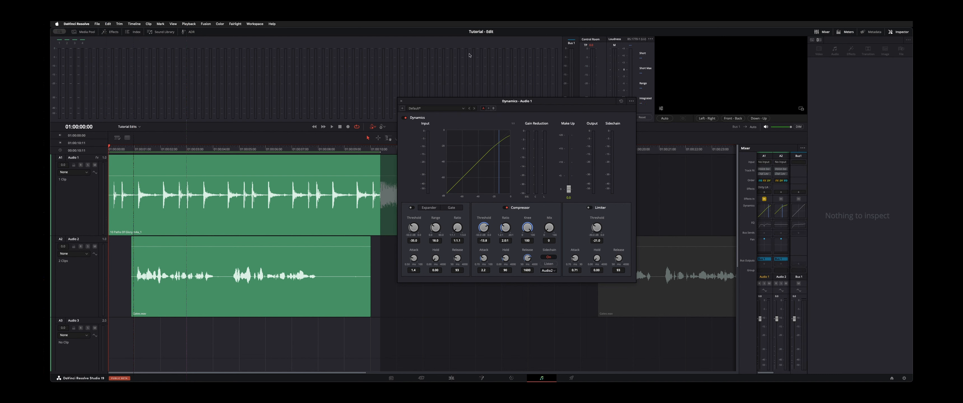
pyautogui.press('space')
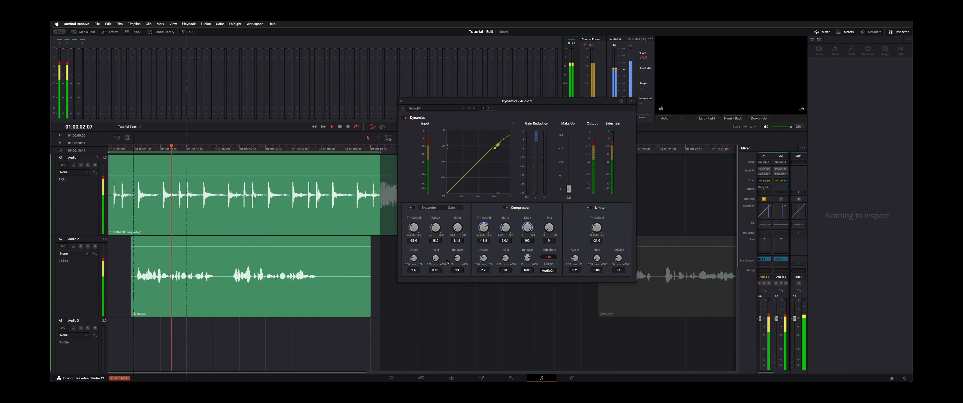
pyautogui.moveTo(487, 230); pyautogui.dragTo(467, 238)
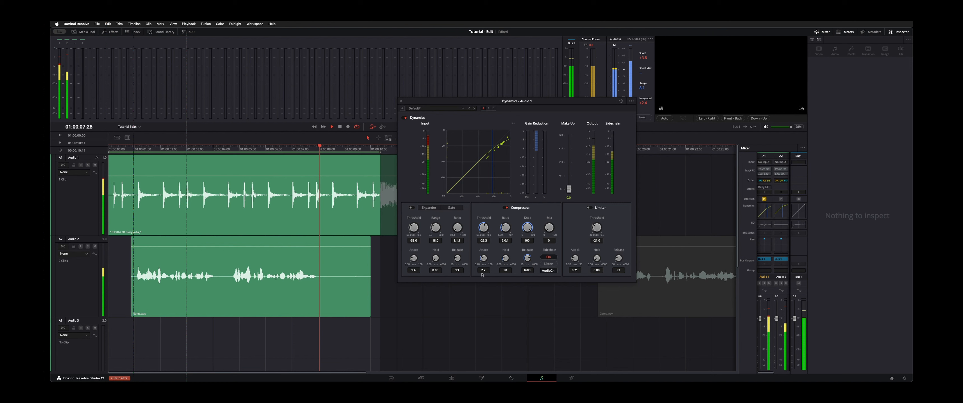
pyautogui.press('space')
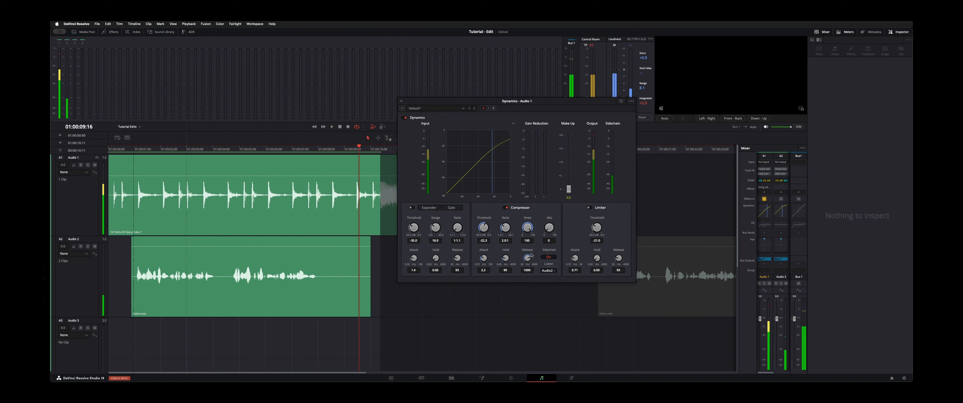
# Set the compressor's release to about 500 ms, save the project and listen again from the start.
pyautogui.moveTo(518, 262); pyautogui.dragTo(511, 272)
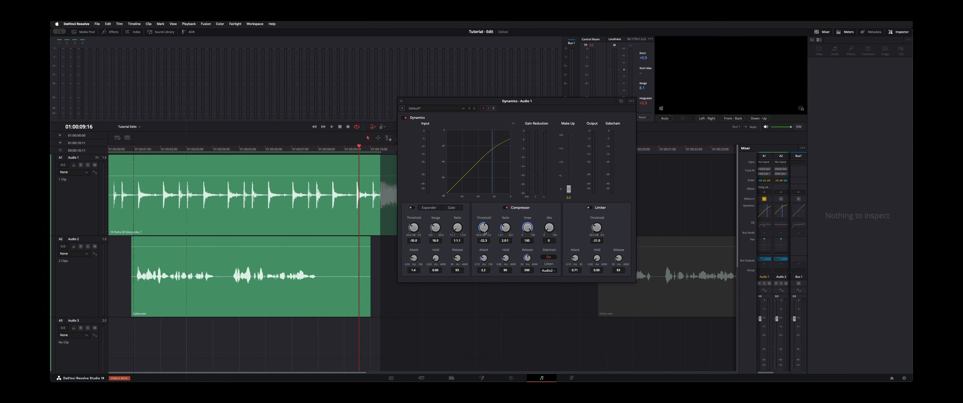
pyautogui.press('super+s')
pyautogui.click(109, 152)
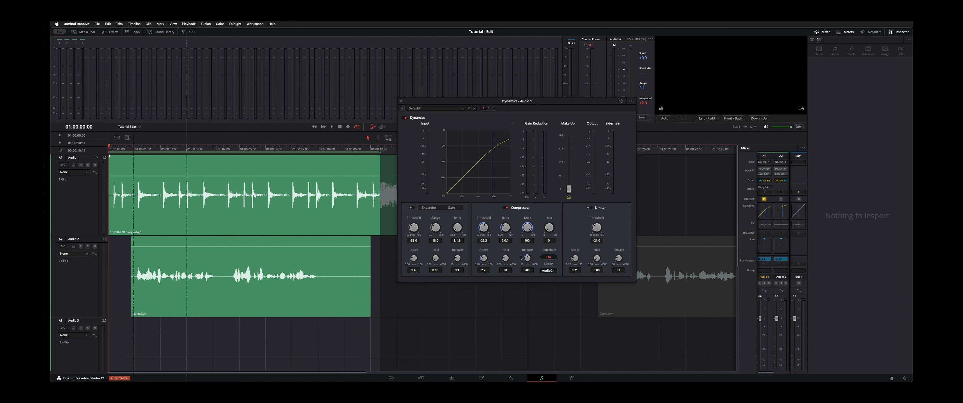
pyautogui.press('space')
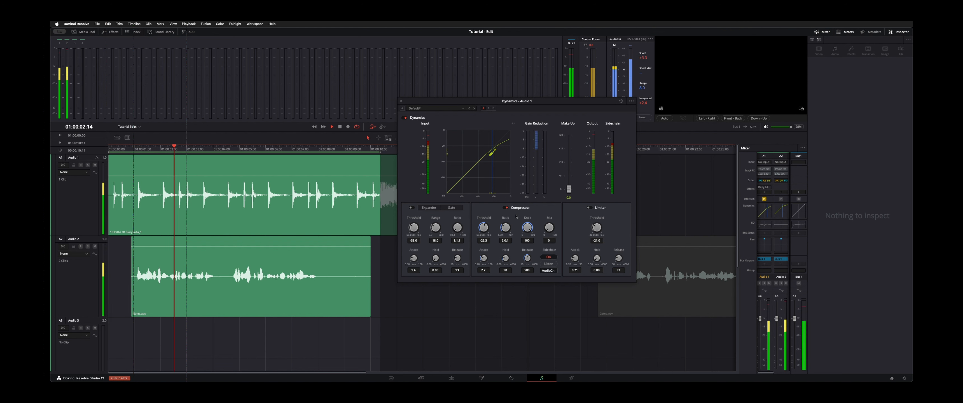
pyautogui.press('space')
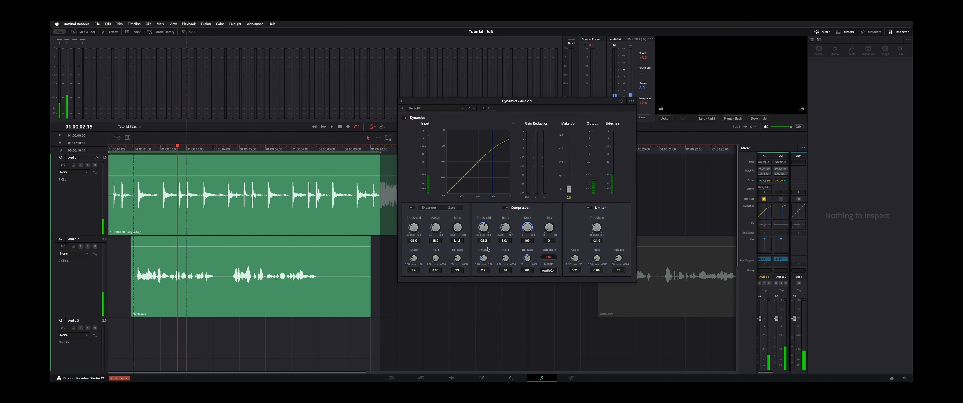
# Shorten the compressor's attack to 1.0 ms and lengthen its hold, saving the project and listening from the start.
pyautogui.moveTo(485, 256); pyautogui.dragTo(477, 256)
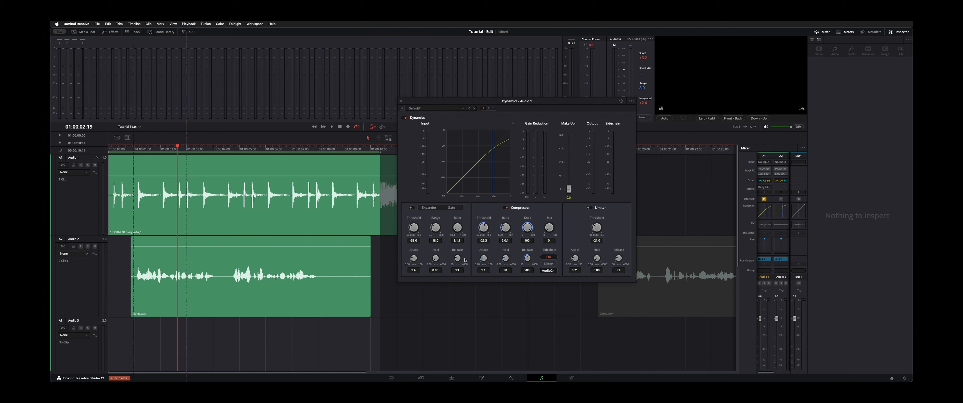
pyautogui.press('super+s')
pyautogui.click(112, 149)
pyautogui.press('space')
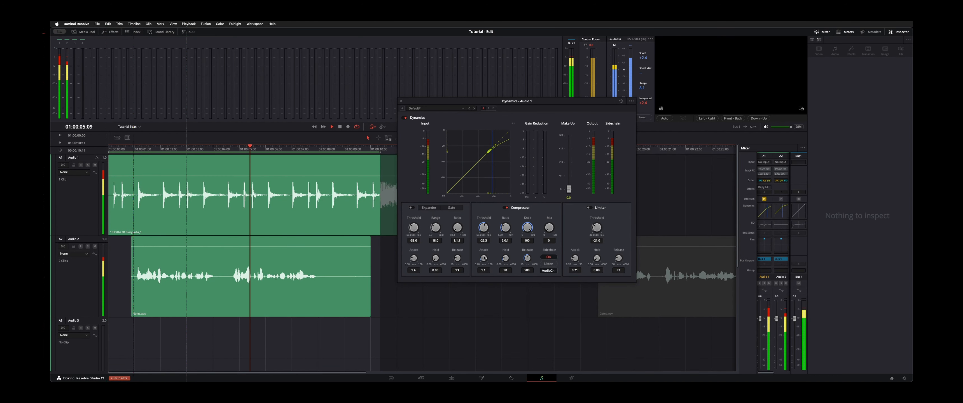
pyautogui.moveTo(484, 258); pyautogui.dragTo(511, 237)
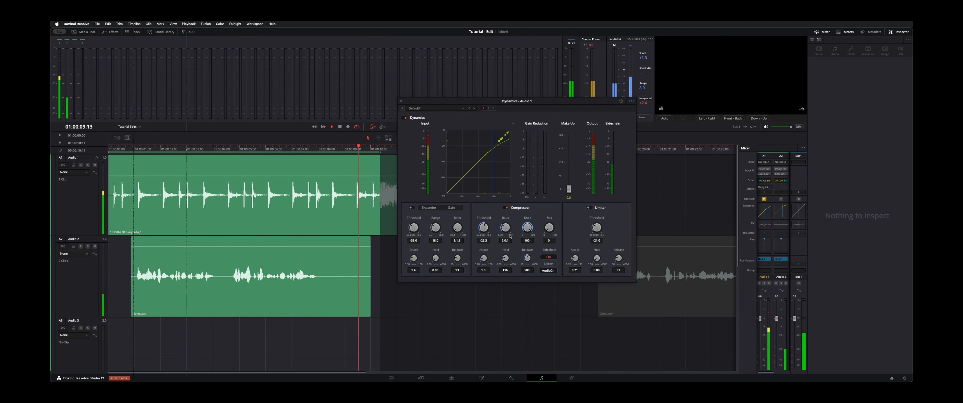
pyautogui.press('space')
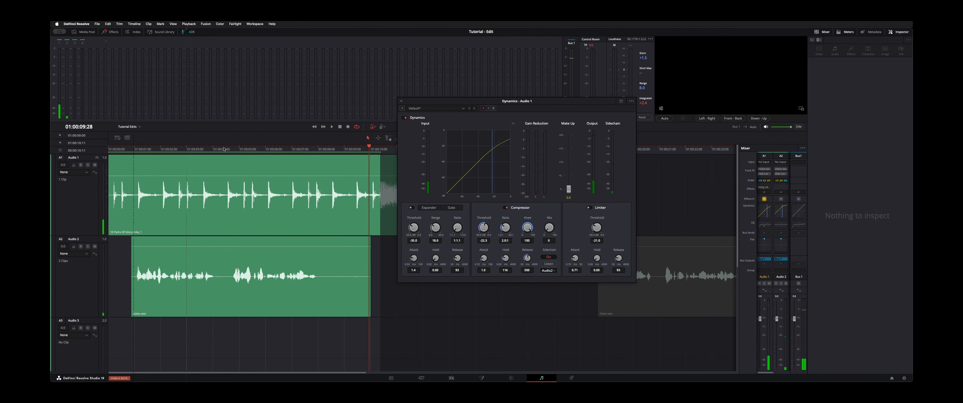
# Play the second phrase of the Audio 2 speech from about 01:00:04:01 to check how Audio 1 is compressed.
pyautogui.moveTo(224, 149); pyautogui.dragTo(215, 147)
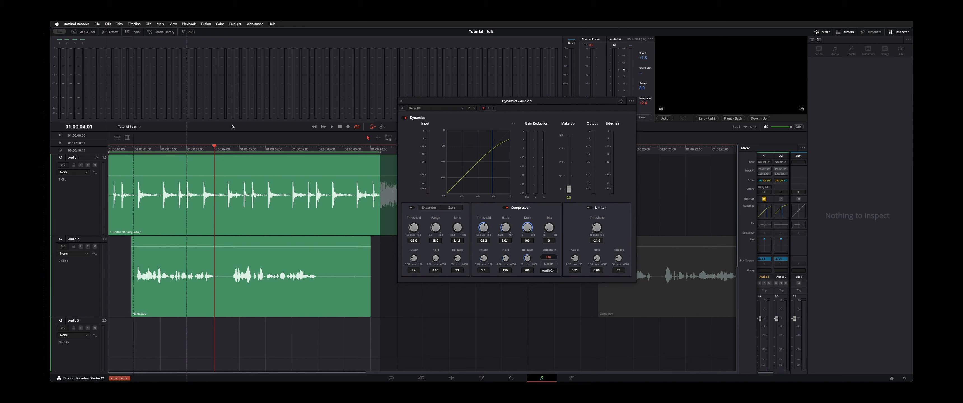
pyautogui.press('space')
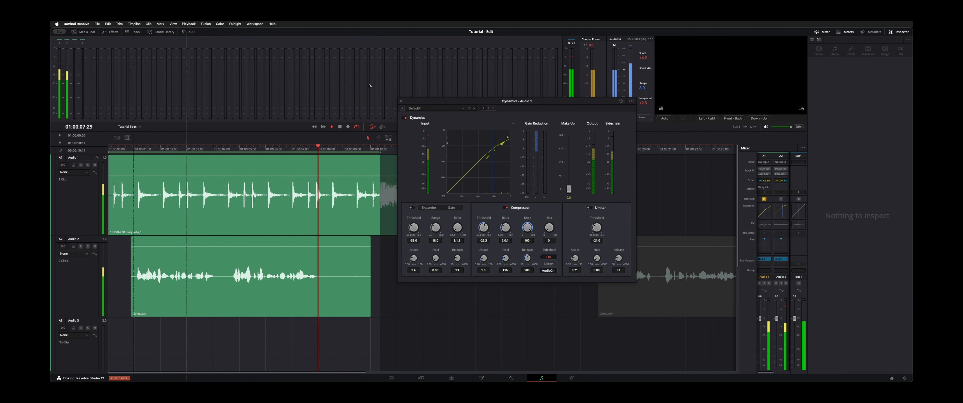
pyautogui.press('space')
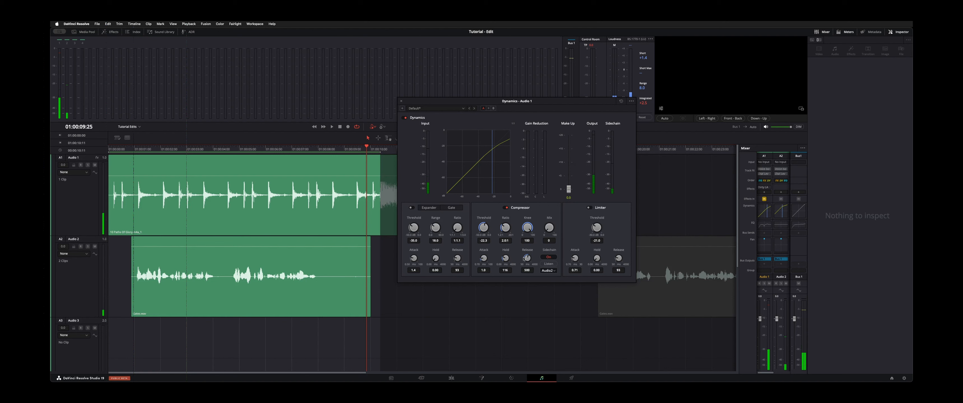
# Shorten the compressor's release to about 209 ms and return the playhead to the start of the timeline.
pyautogui.moveTo(524, 258); pyautogui.dragTo(510, 266)
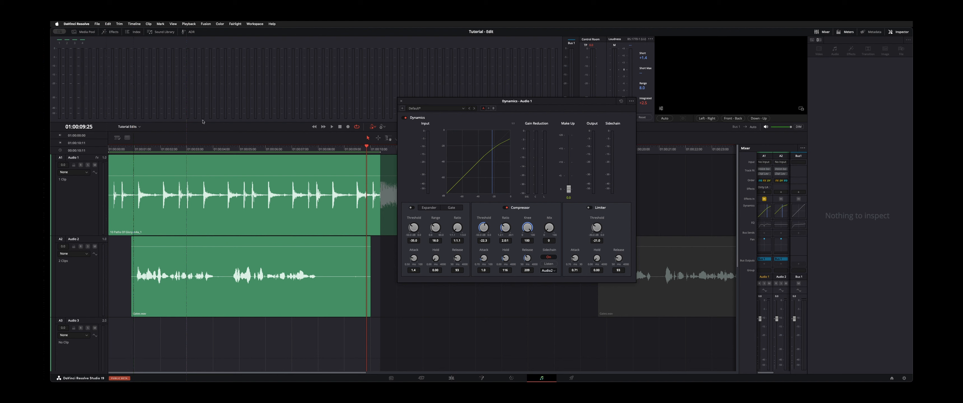
pyautogui.click(112, 150)
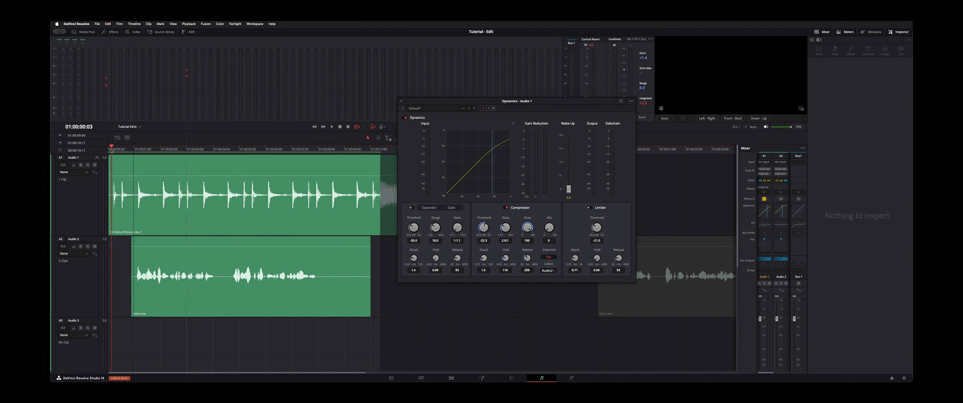
pyautogui.moveTo(111, 151); pyautogui.dragTo(103, 148)
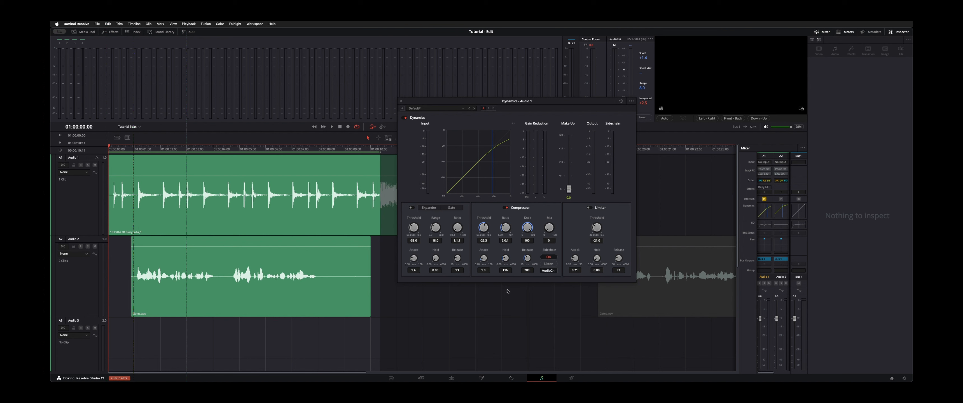
# Shorten the compressor's attack slightly and lengthen its hold to about 332 ms while playing from the start.
pyautogui.moveTo(493, 257); pyautogui.dragTo(511, 245)
pyautogui.click(111, 148)
pyautogui.press('Home')
pyautogui.press('space')
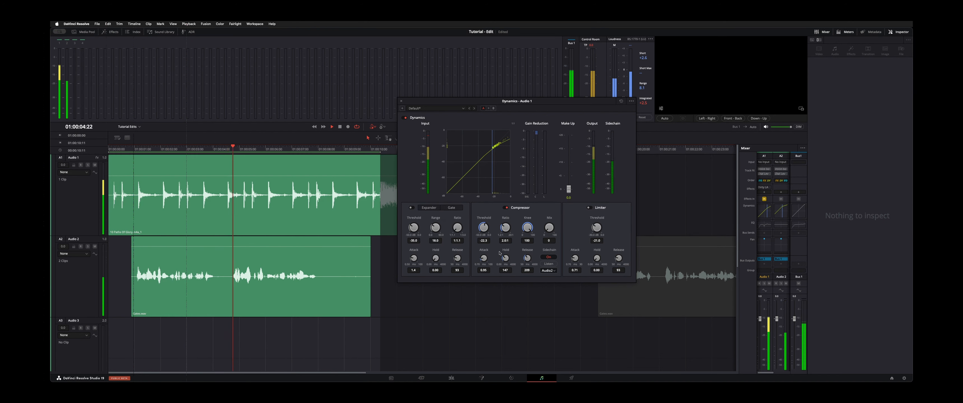
pyautogui.moveTo(500, 253); pyautogui.dragTo(521, 237)
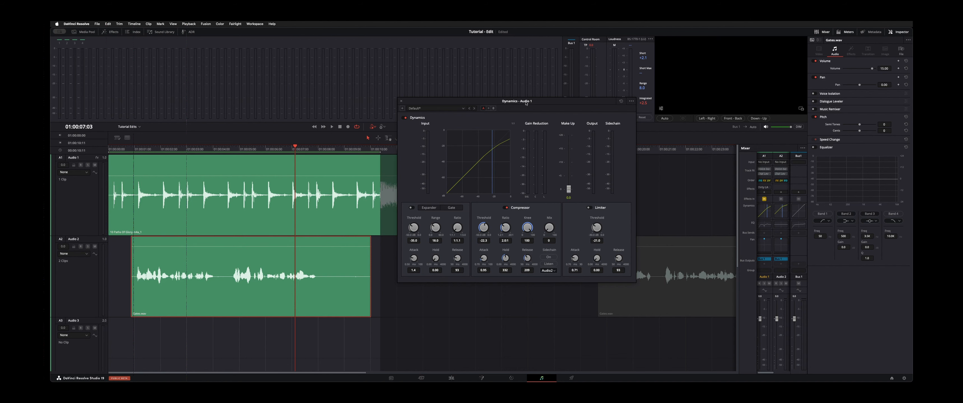
# Move the Dynamics window aside, then open the Dirty LA effect on Audio 1 for a look and close it.
pyautogui.moveTo(526, 104); pyautogui.dragTo(496, 121)
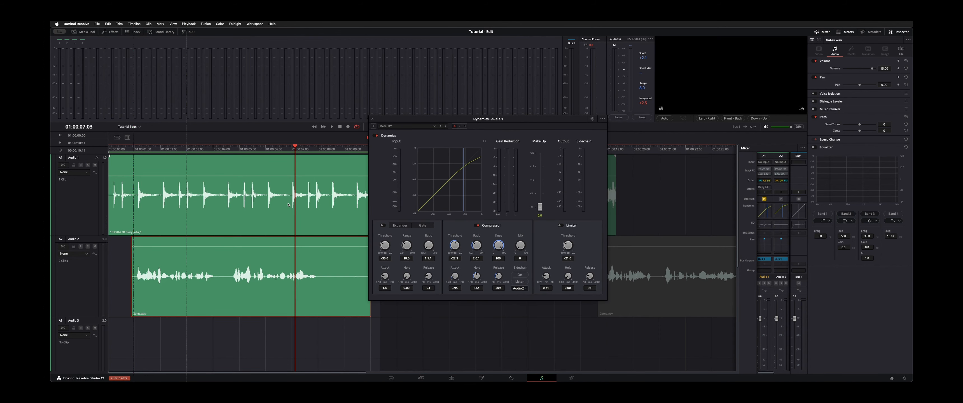
pyautogui.moveTo(763, 187)
pyautogui.click(764, 187)
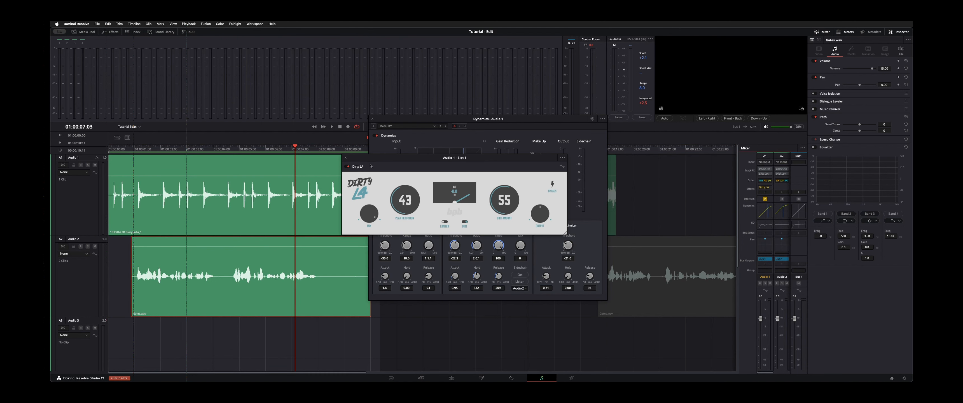
pyautogui.click(345, 158)
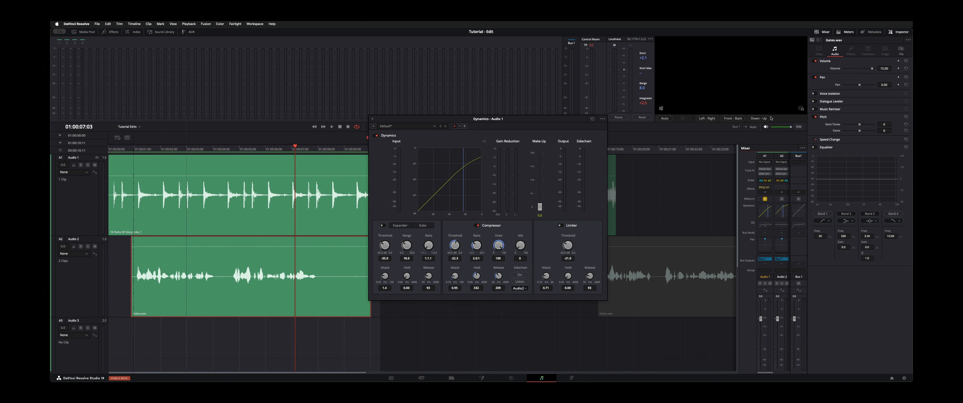
# Enable the Ducker on the Audio 1 track, view its detailed controls in their own window, and save the project.
pyautogui.click(652, 176)
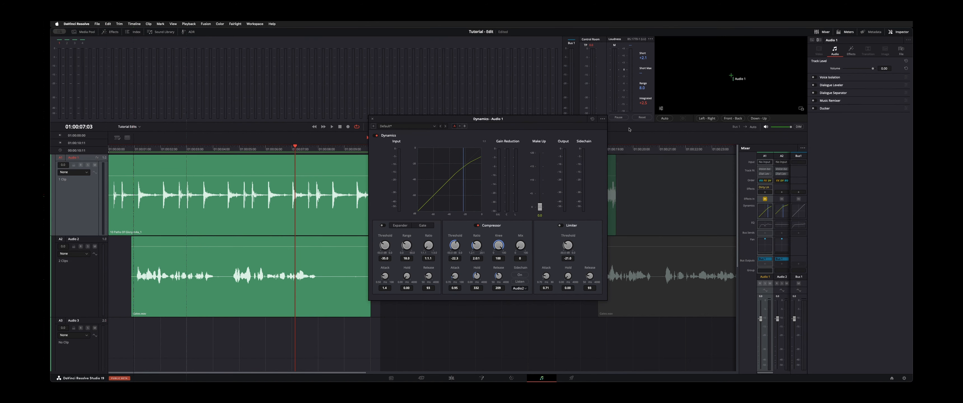
pyautogui.click(822, 112)
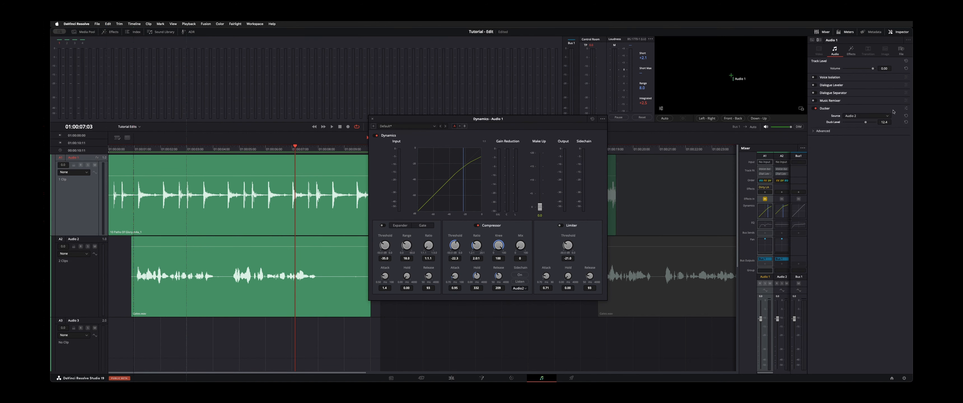
pyautogui.click(906, 109)
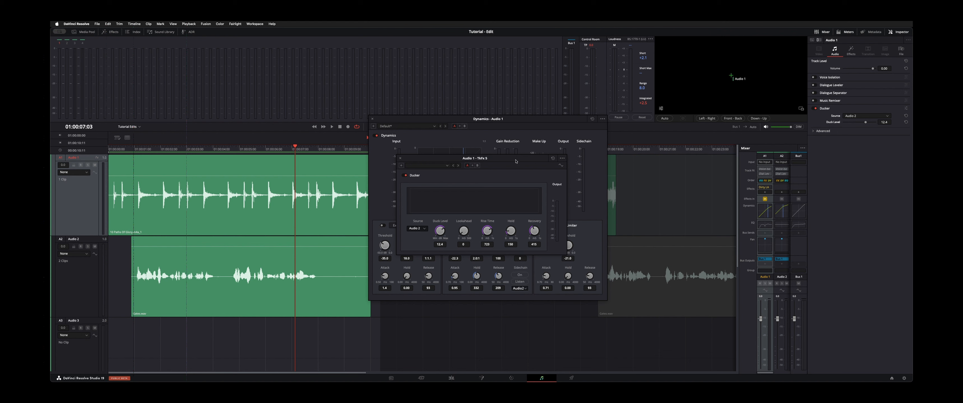
pyautogui.moveTo(515, 161); pyautogui.dragTo(503, 141)
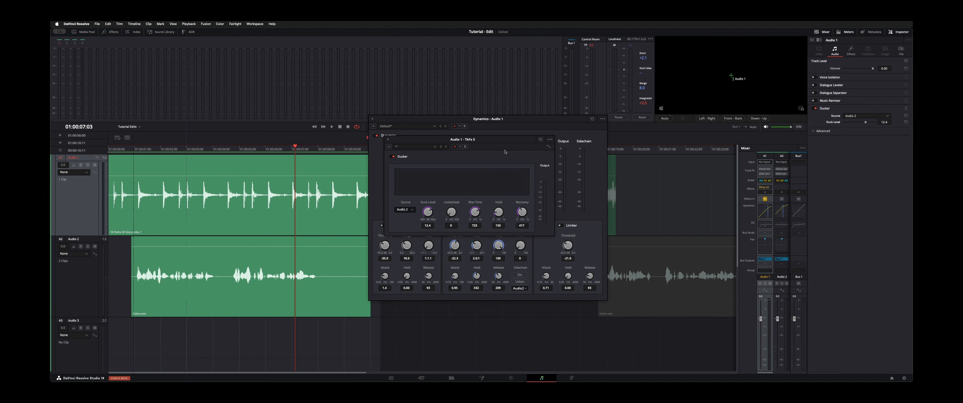
pyautogui.press('super+s')
pyautogui.click(388, 141)
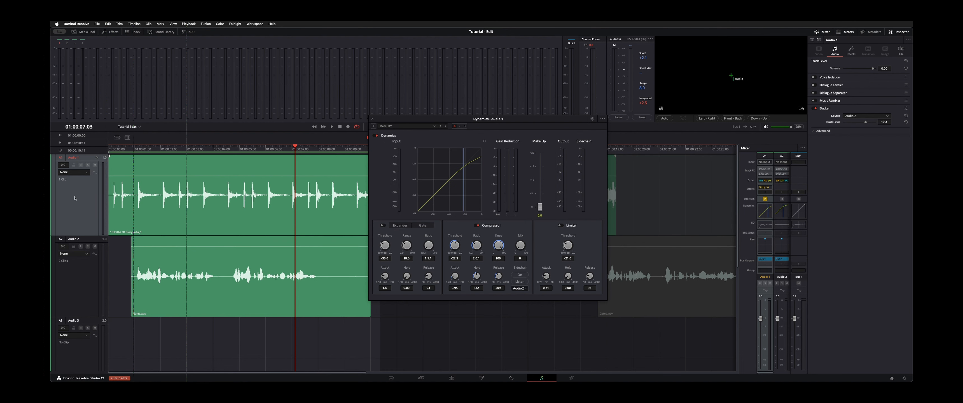
# Deselect the Audio 1 track and close its Dynamics window.
pyautogui.click(62, 213)
pyautogui.click(63, 213)
pyautogui.click(373, 119)
pyautogui.click(423, 255)
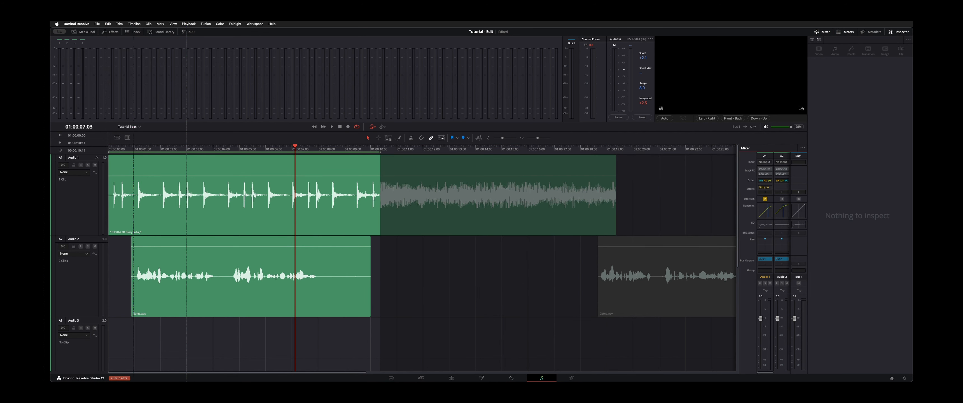